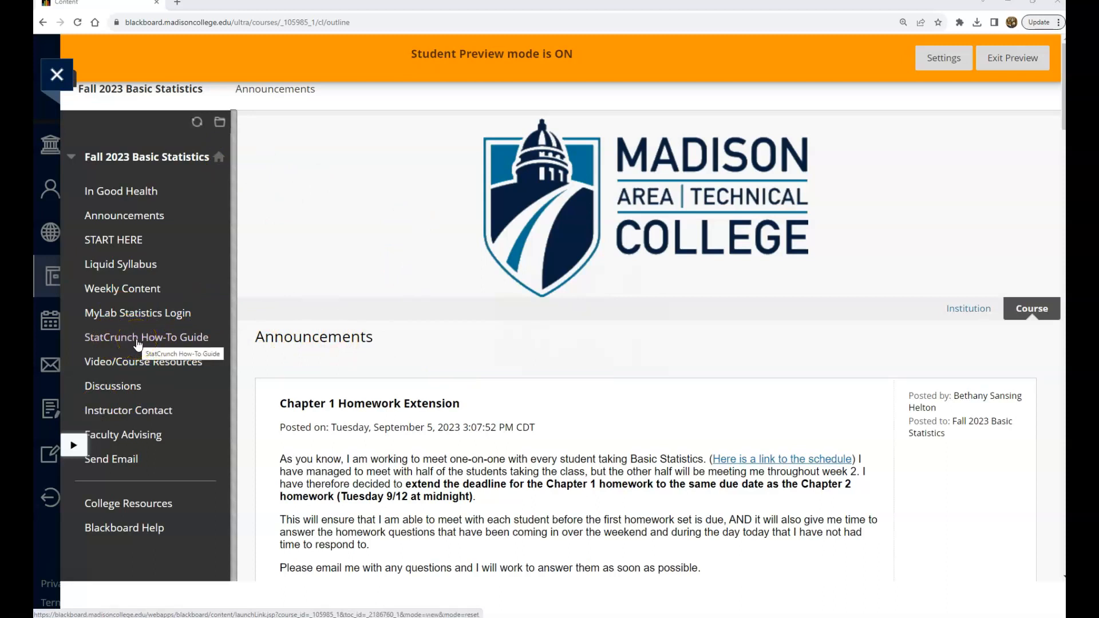
Step: Open the course's StatCrunch How-To Guide and bring up its PDF copy beside the Section 2.1 homework window
{"action": "left_click", "coordinate": [138, 339]}
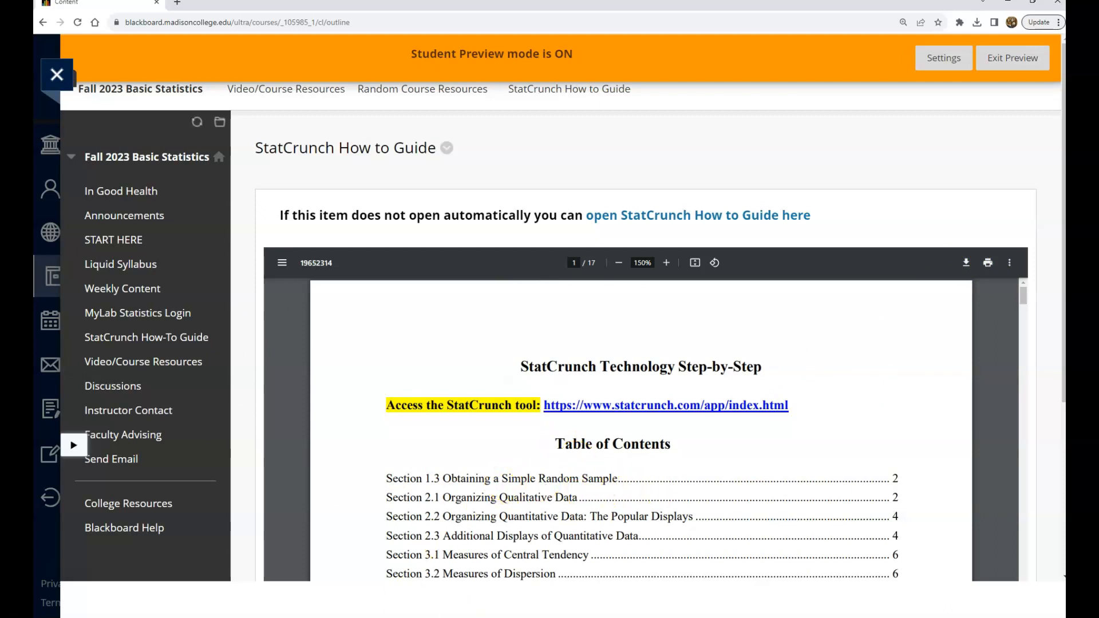
{"action": "left_click", "coordinate": [442, 612]}
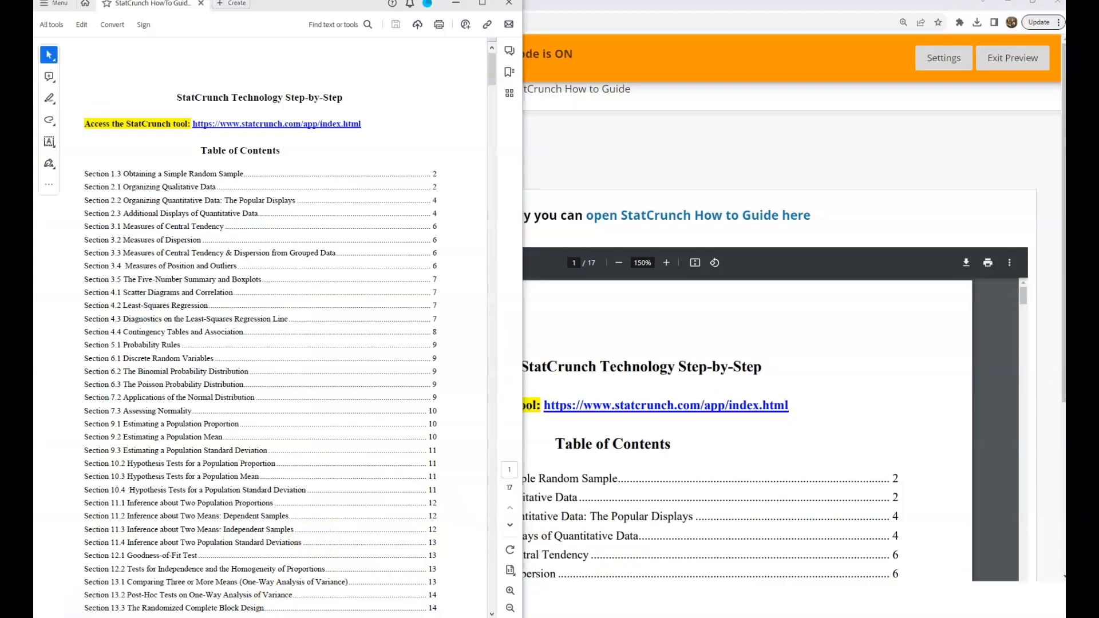
{"action": "mouse_move", "coordinate": [182, 616]}
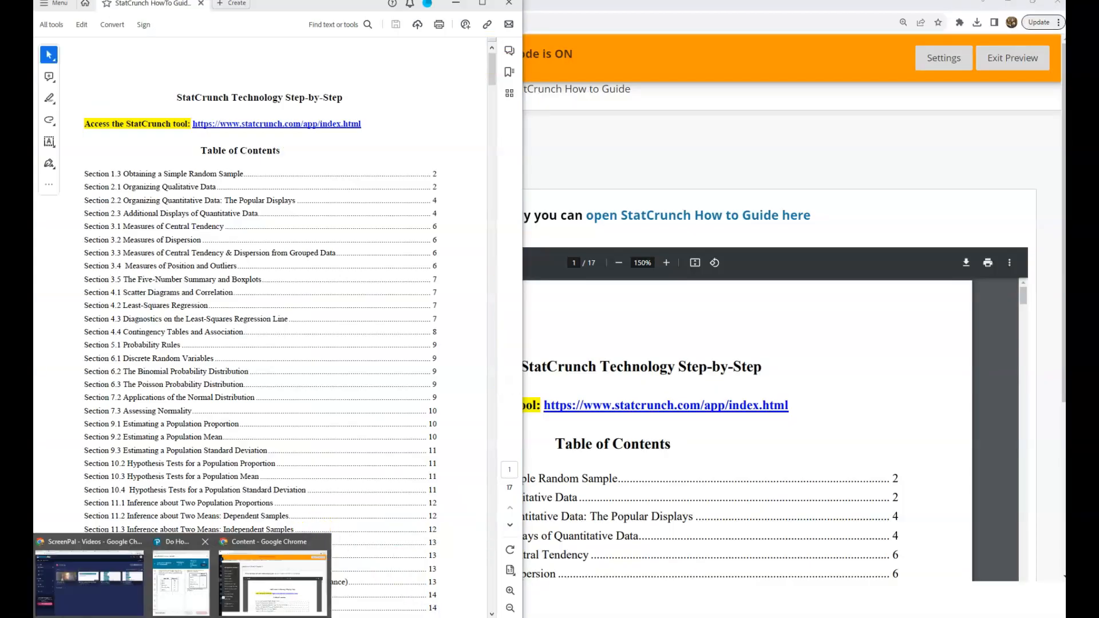
{"action": "left_click", "coordinate": [176, 588]}
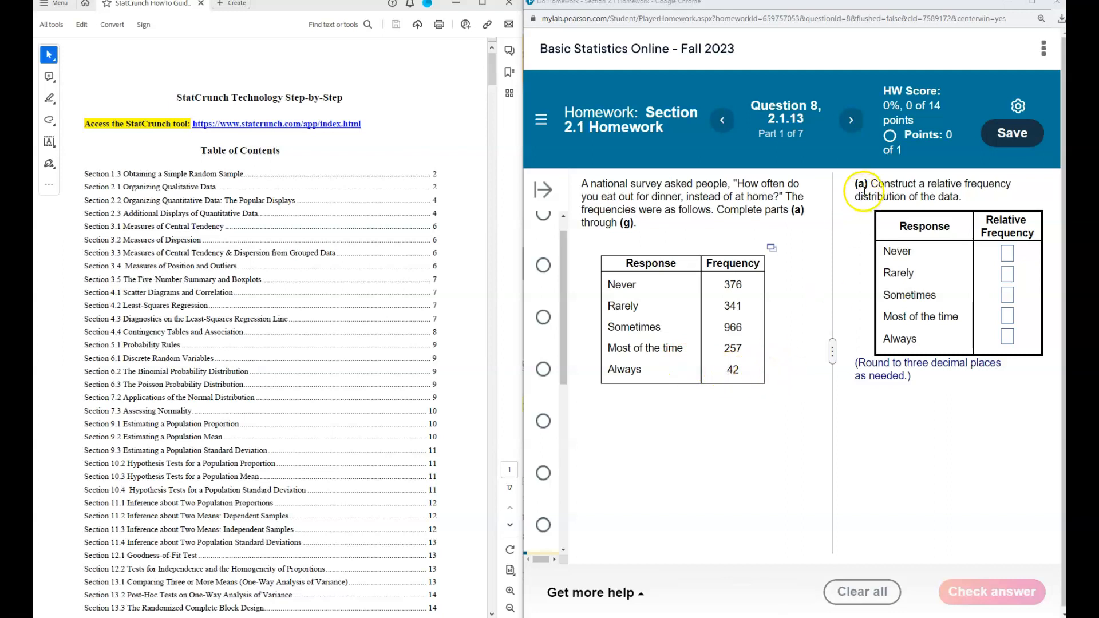
Step: Open the Response and Frequency table from homework question 2.1.13 in StatCrunch and enlarge the data set for reading
{"action": "left_click_drag", "start_coordinate": [871, 182], "coordinate": [964, 196]}
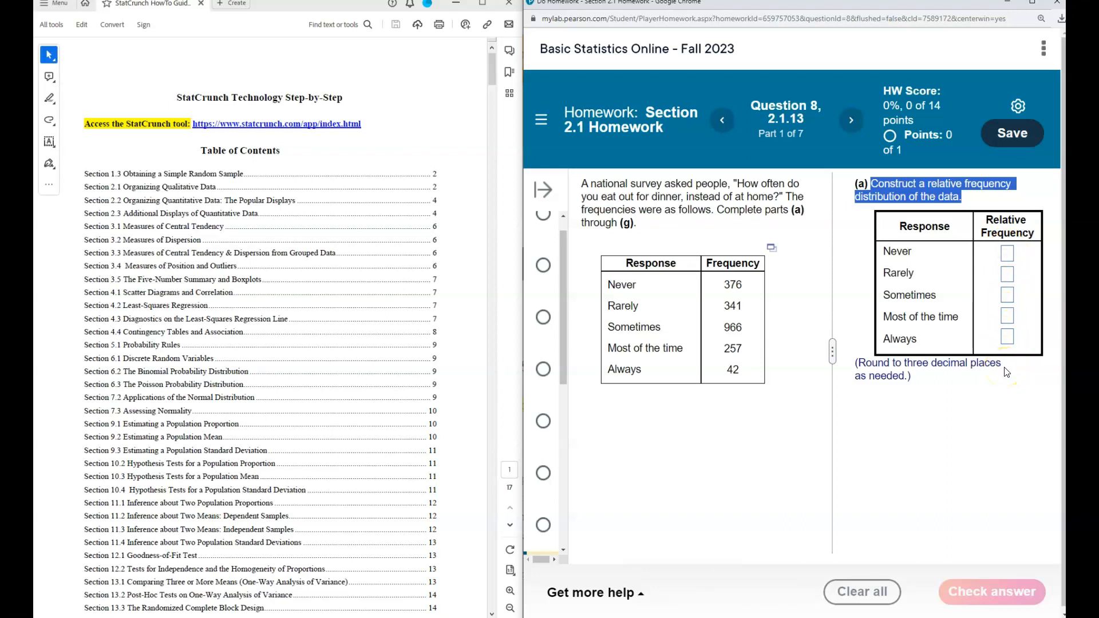
{"action": "left_click", "coordinate": [913, 405]}
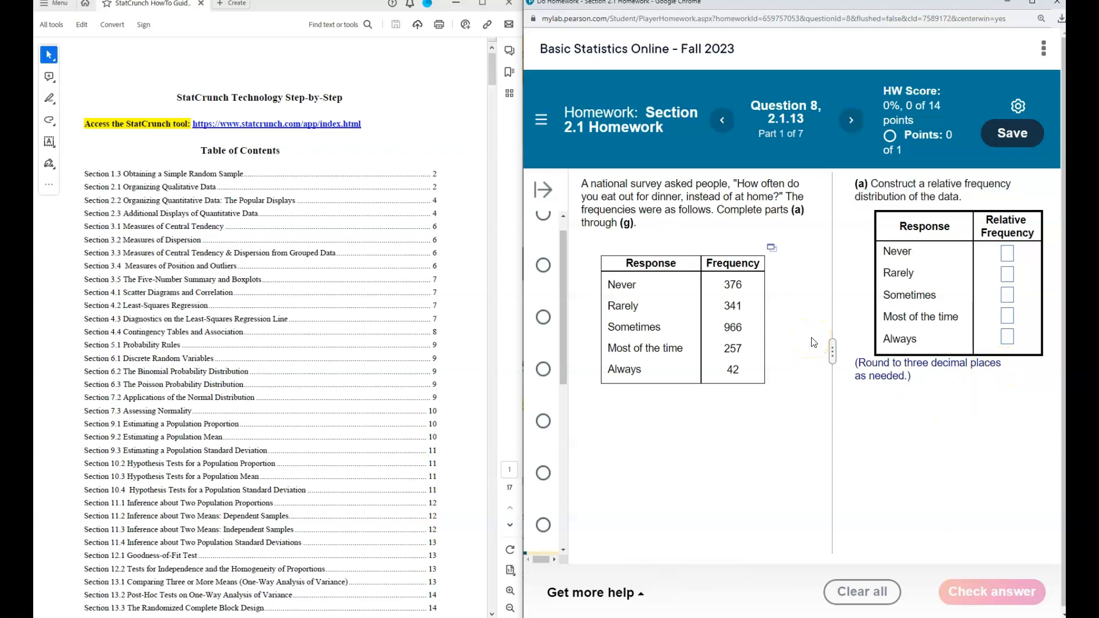
{"action": "left_click", "coordinate": [771, 250]}
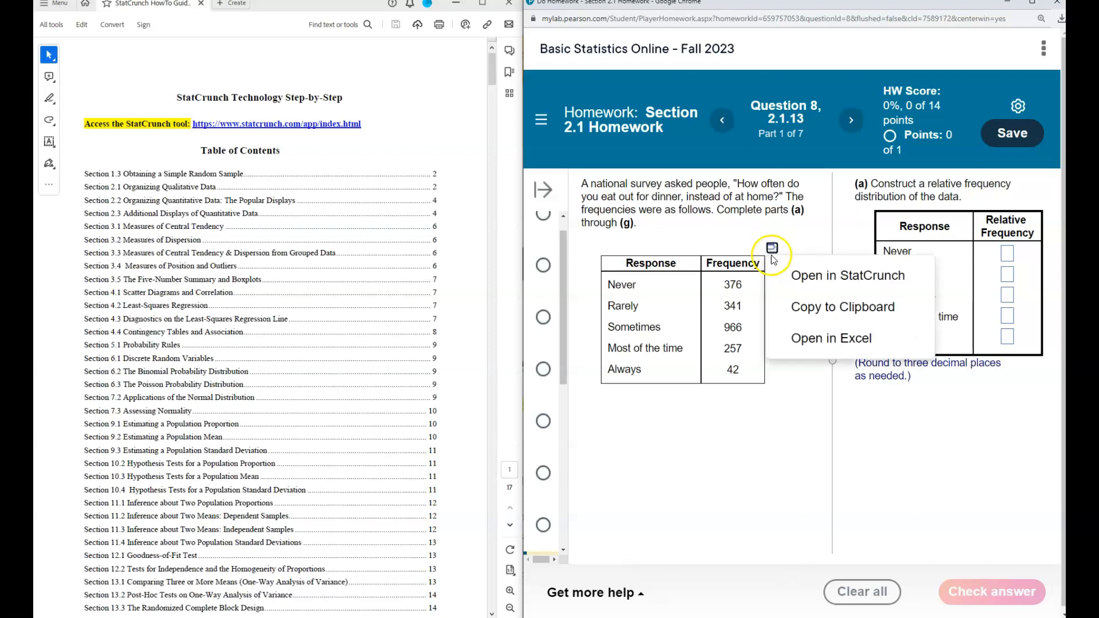
{"action": "left_click", "coordinate": [825, 284]}
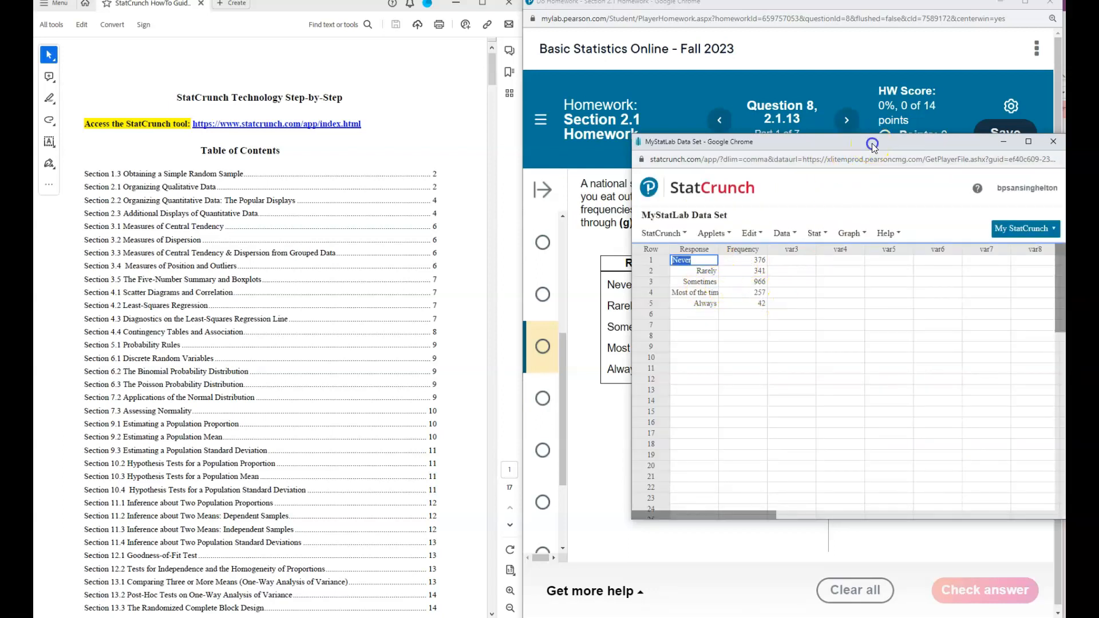
{"action": "left_click_drag", "start_coordinate": [876, 143], "coordinate": [853, 90]}
{"action": "left_click", "coordinate": [901, 173]}
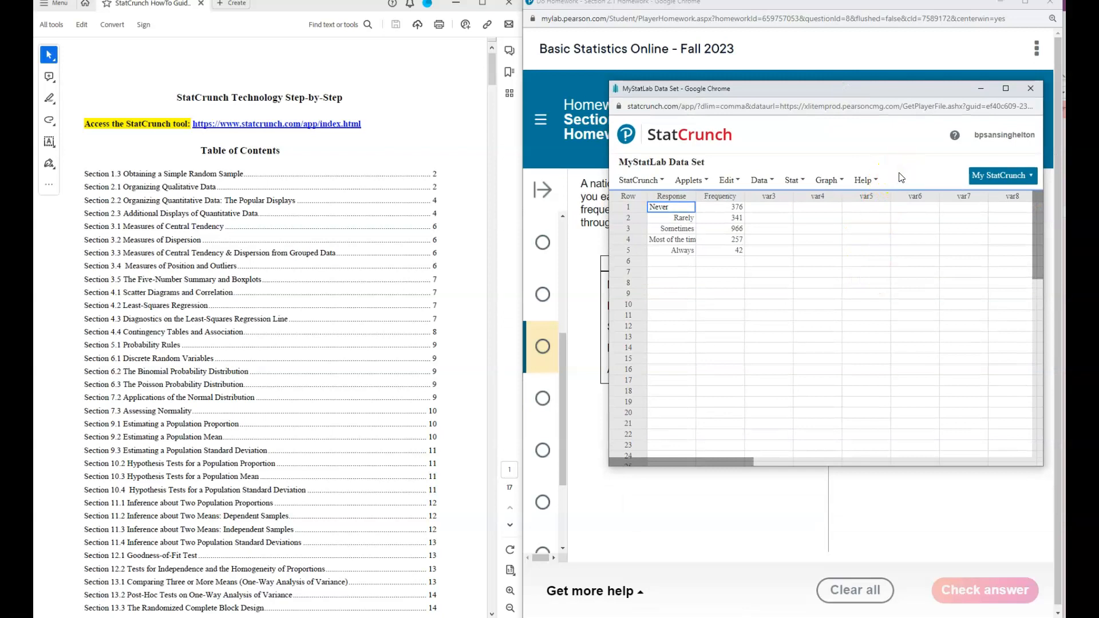
{"action": "key", "text": "ctrl+plus"}
{"action": "key", "text": "ctrl+plus"}
{"action": "key", "text": "ctrl+plus"}
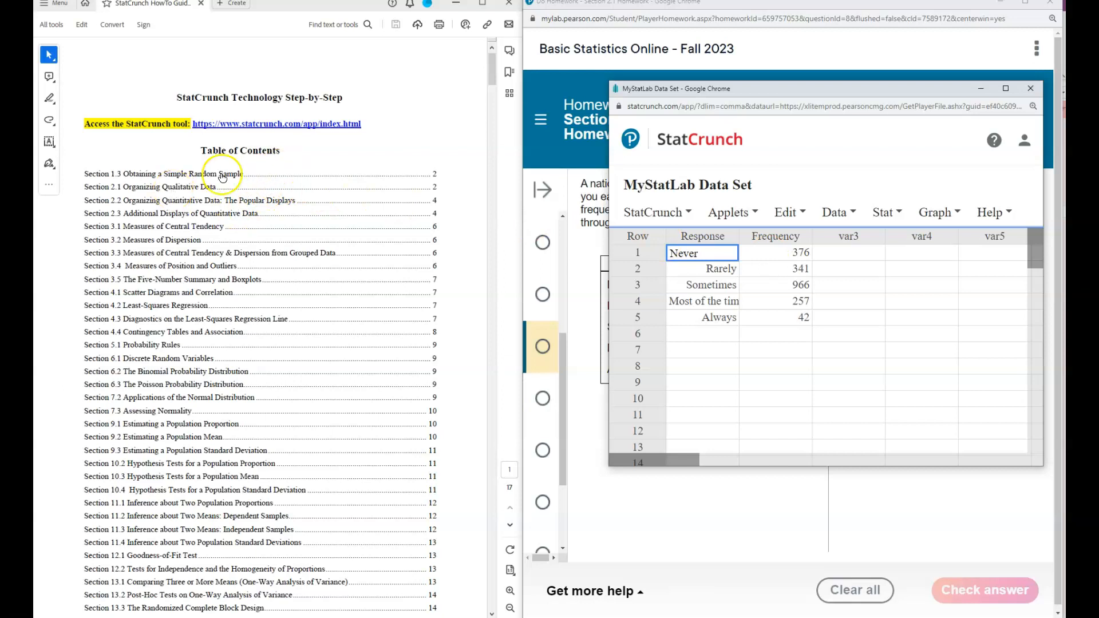
Step: Go to Section 2.1 Organizing Qualitative Data in the guide and read the instructions for Relative Frequency Distributions from Summarized Data
{"action": "left_click", "coordinate": [159, 188]}
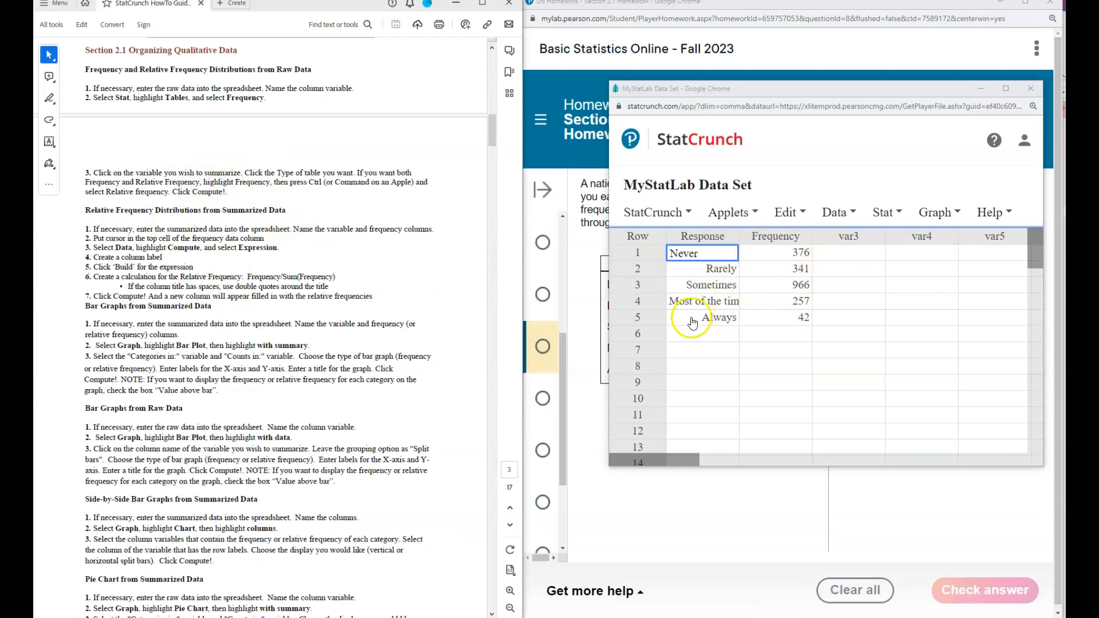
{"action": "left_click_drag", "start_coordinate": [277, 69], "coordinate": [352, 90]}
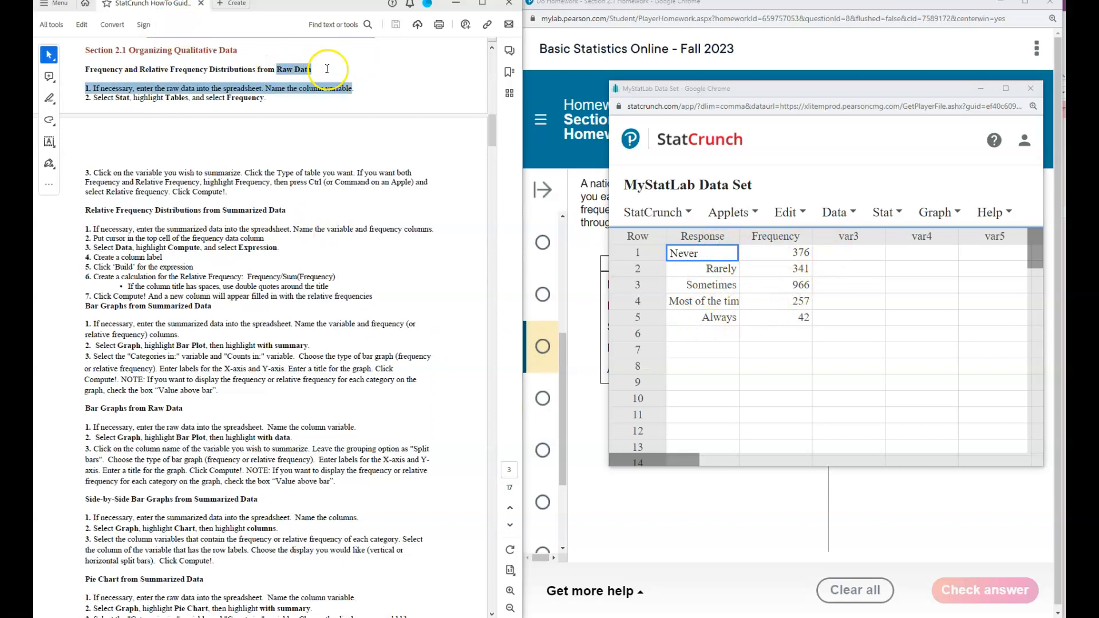
{"action": "mouse_move", "coordinate": [286, 211]}
{"action": "left_mouse_down"}
{"action": "mouse_move", "coordinate": [213, 211]}
{"action": "mouse_move", "coordinate": [286, 210]}
{"action": "left_mouse_up"}
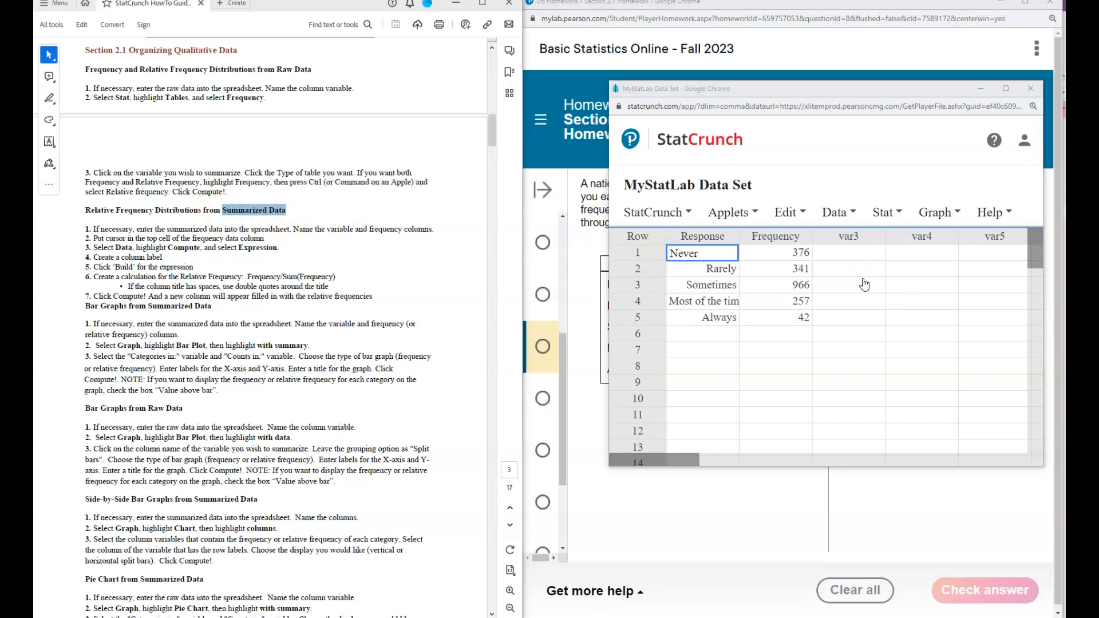
{"action": "left_click", "coordinate": [834, 285]}
{"action": "left_click_drag", "start_coordinate": [87, 209], "coordinate": [201, 210]}
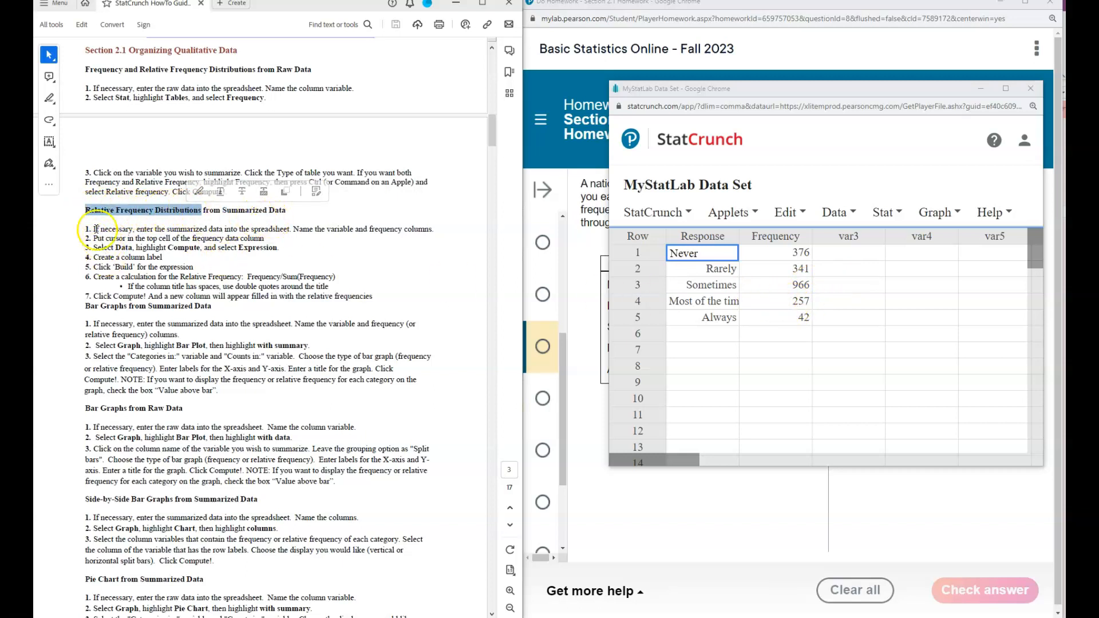
{"action": "left_click", "coordinate": [510, 590]}
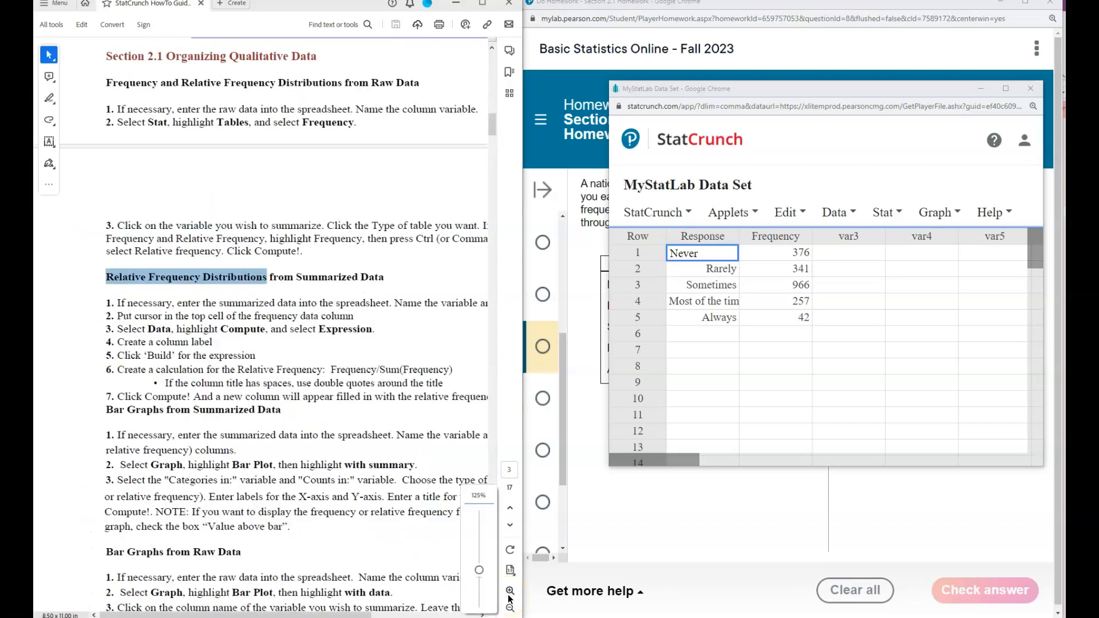
{"action": "left_click_drag", "start_coordinate": [190, 616], "coordinate": [230, 616]}
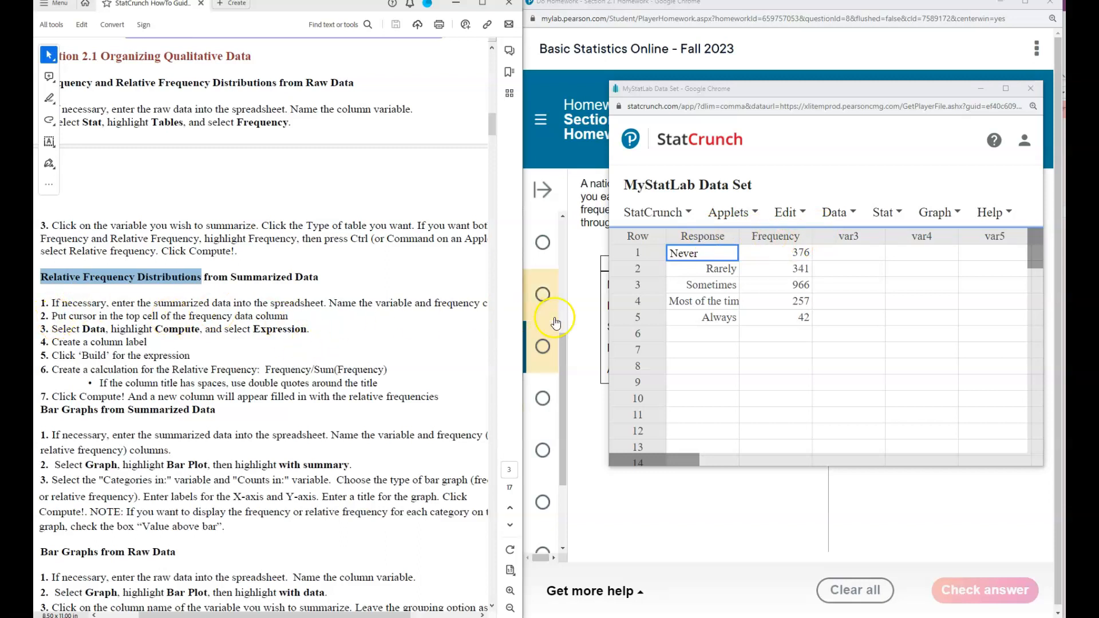
Step: Start a Compute Expression on the data set from the first Frequency cell and label the new column relfreq
{"action": "left_click", "coordinate": [790, 252]}
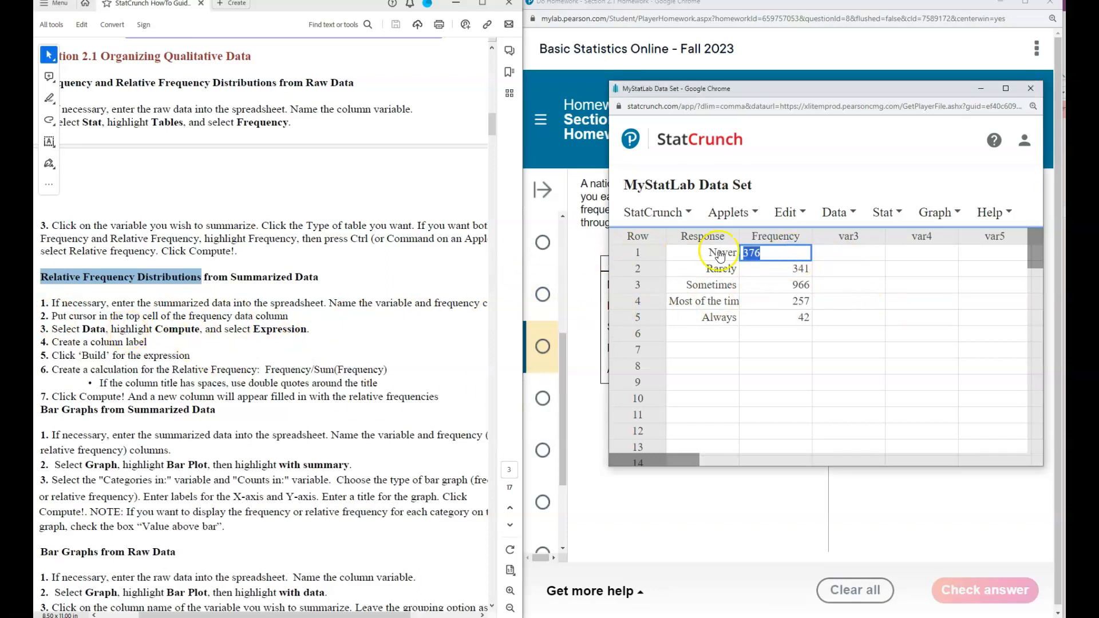
{"action": "left_click", "coordinate": [827, 214]}
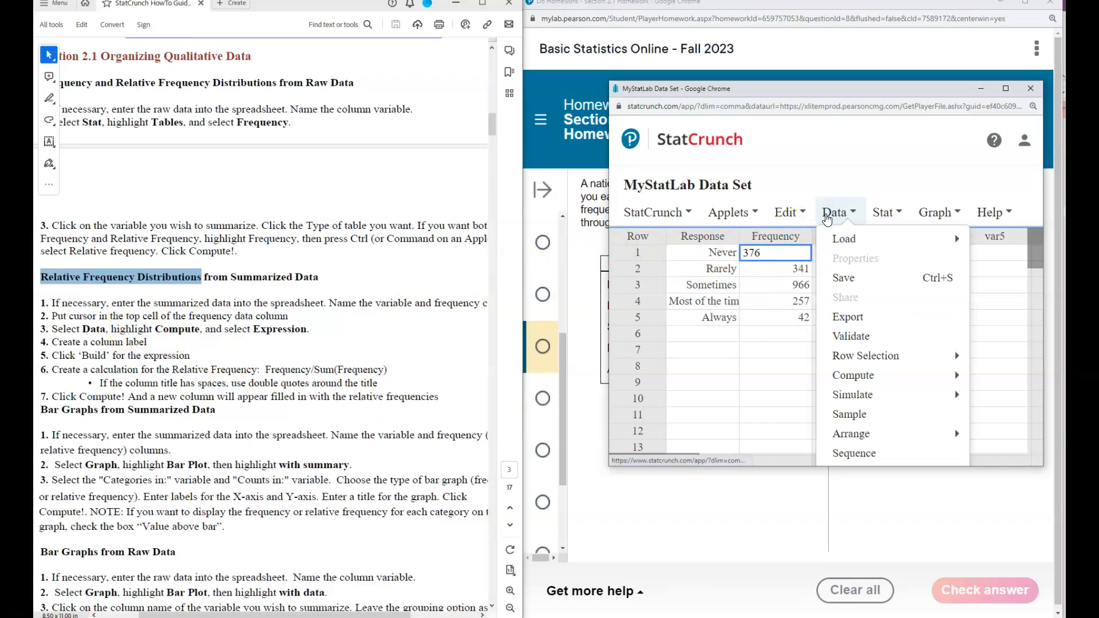
{"action": "mouse_move", "coordinate": [865, 377]}
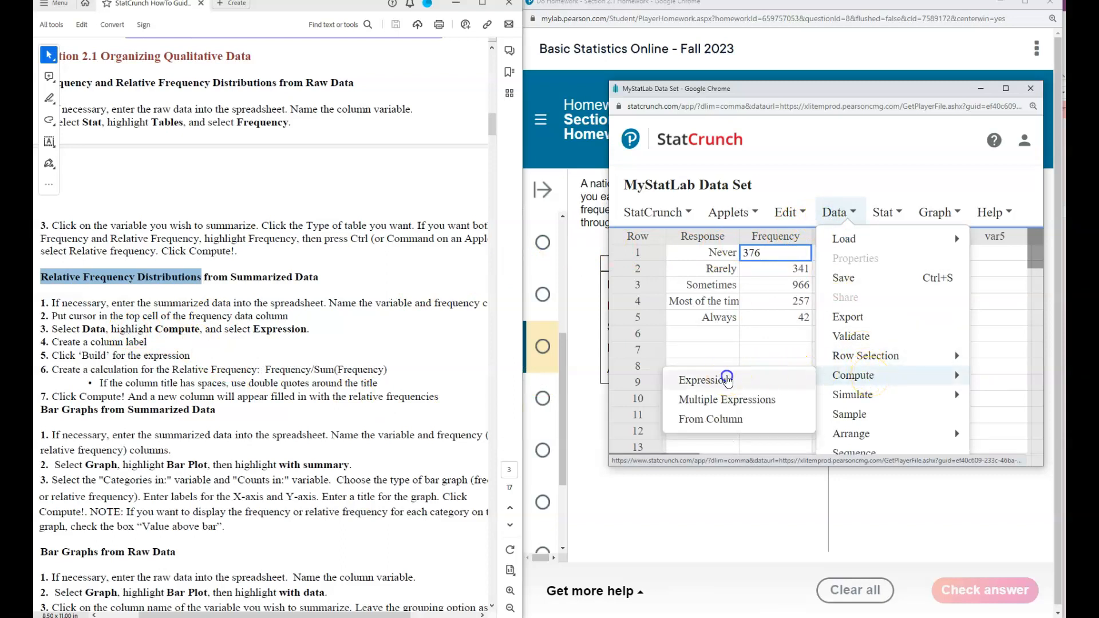
{"action": "left_click", "coordinate": [729, 381]}
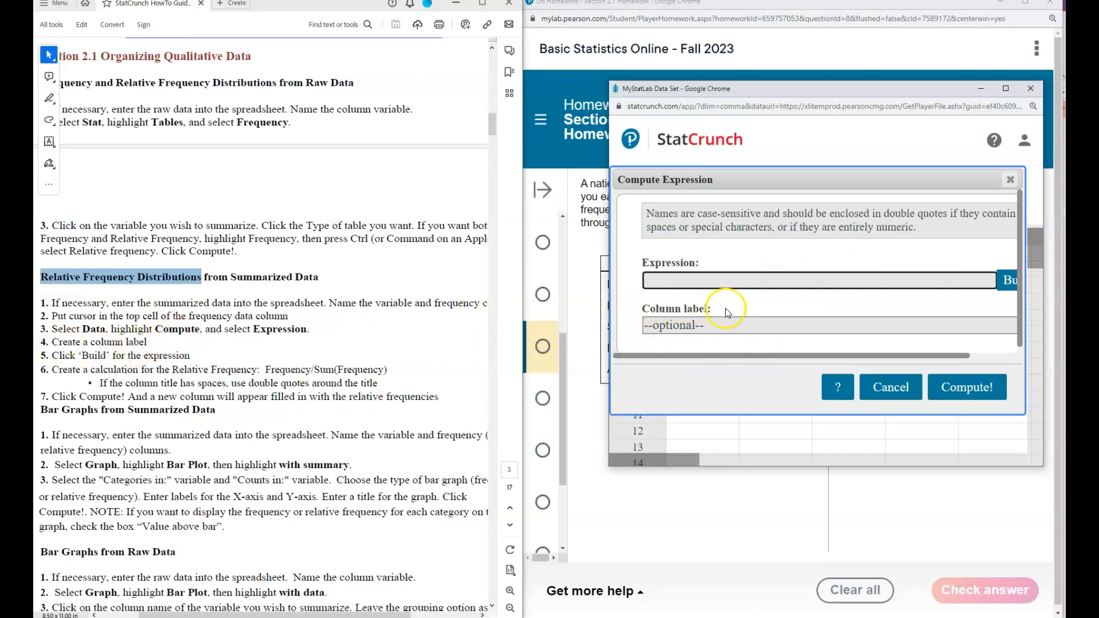
{"action": "left_click", "coordinate": [706, 327]}
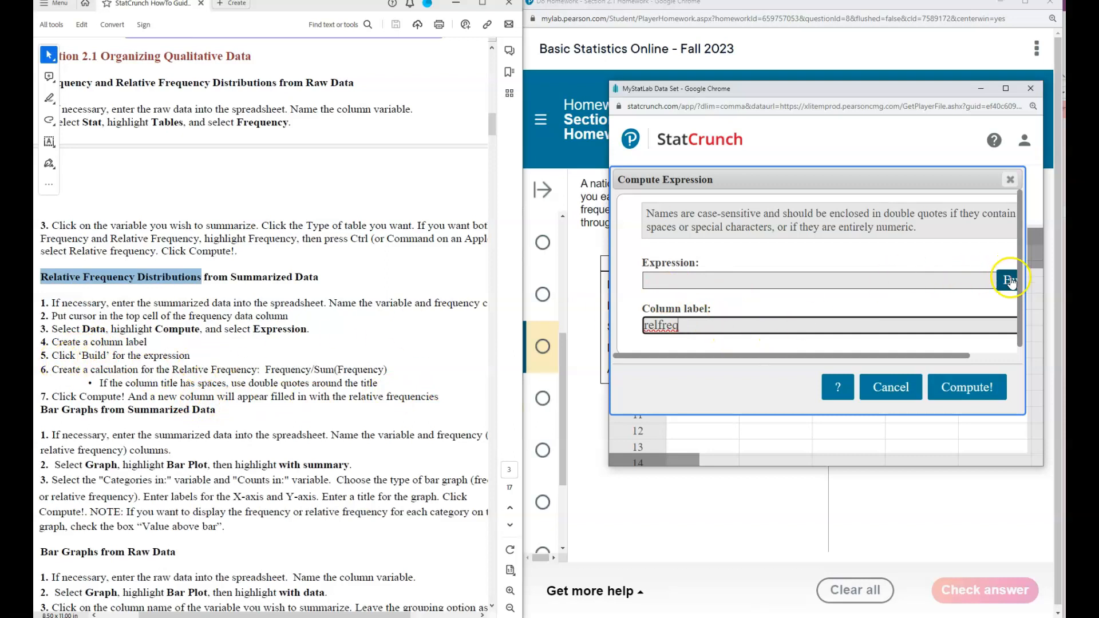
{"action": "left_click_drag", "start_coordinate": [605, 253], "coordinate": [532, 253]}
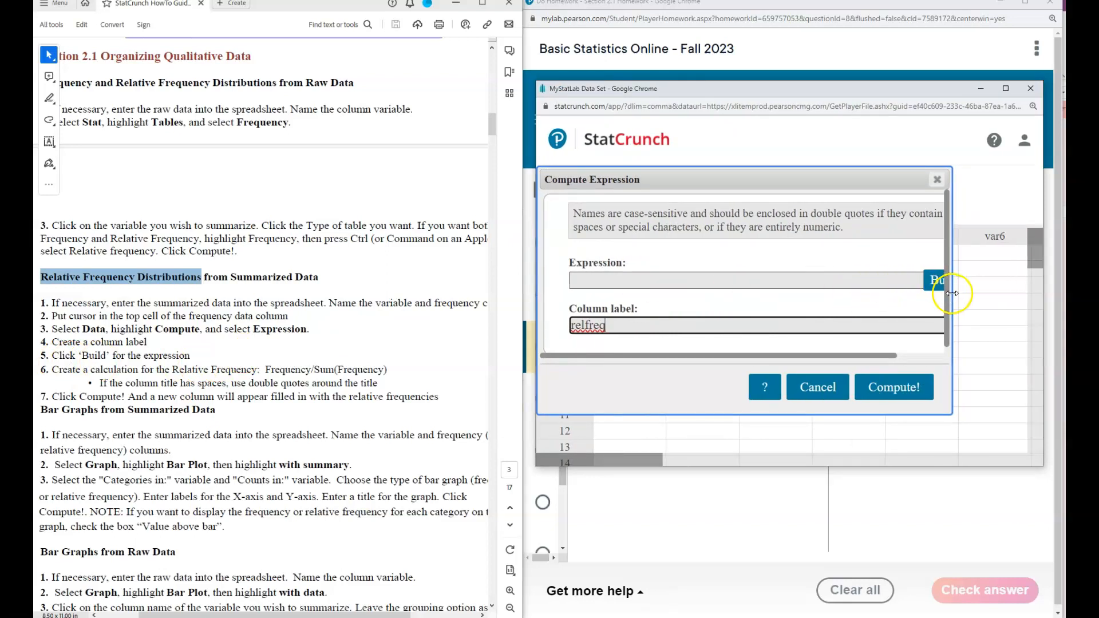
Step: Build the expression Frequency/sum(Frequency) for the new column, check it against the guide's formula and accept it
{"action": "left_click", "coordinate": [944, 282]}
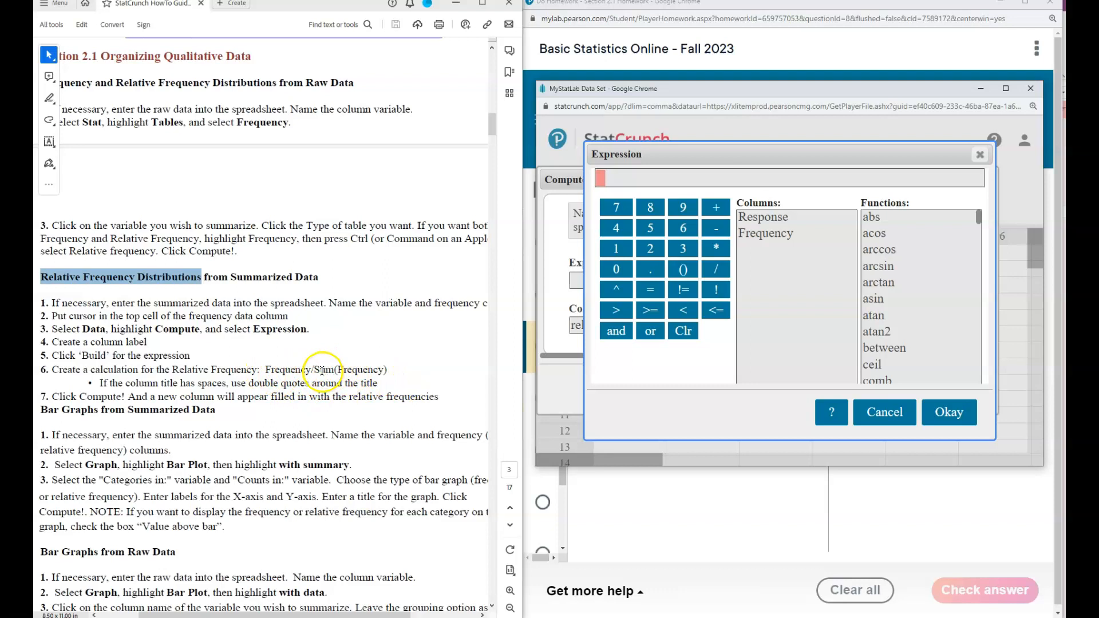
{"action": "double_click", "coordinate": [785, 236]}
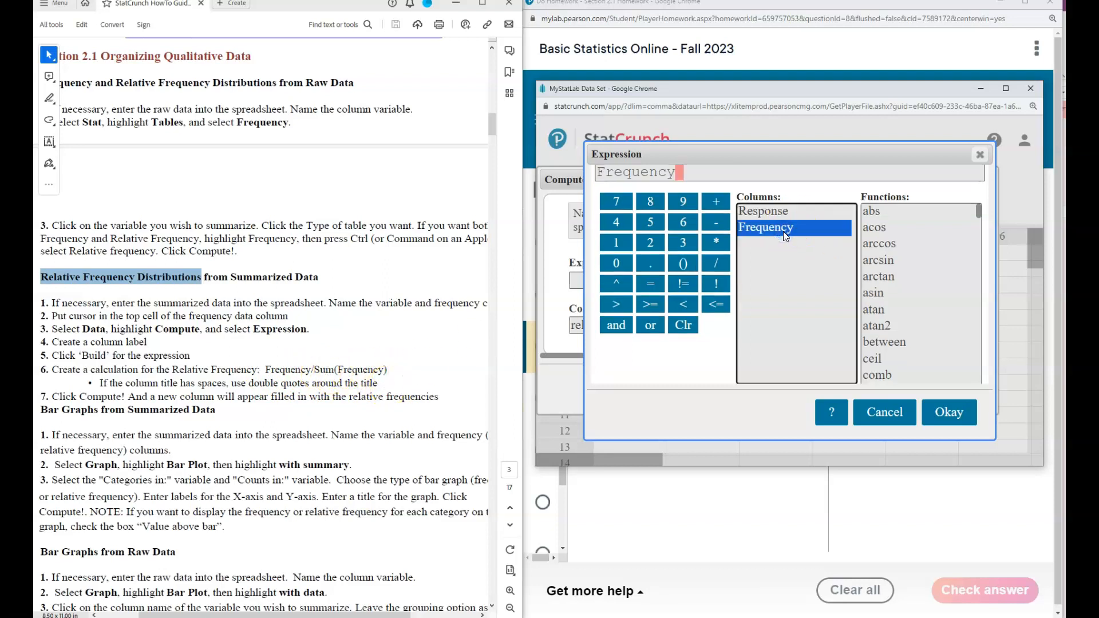
{"action": "left_click", "coordinate": [715, 264]}
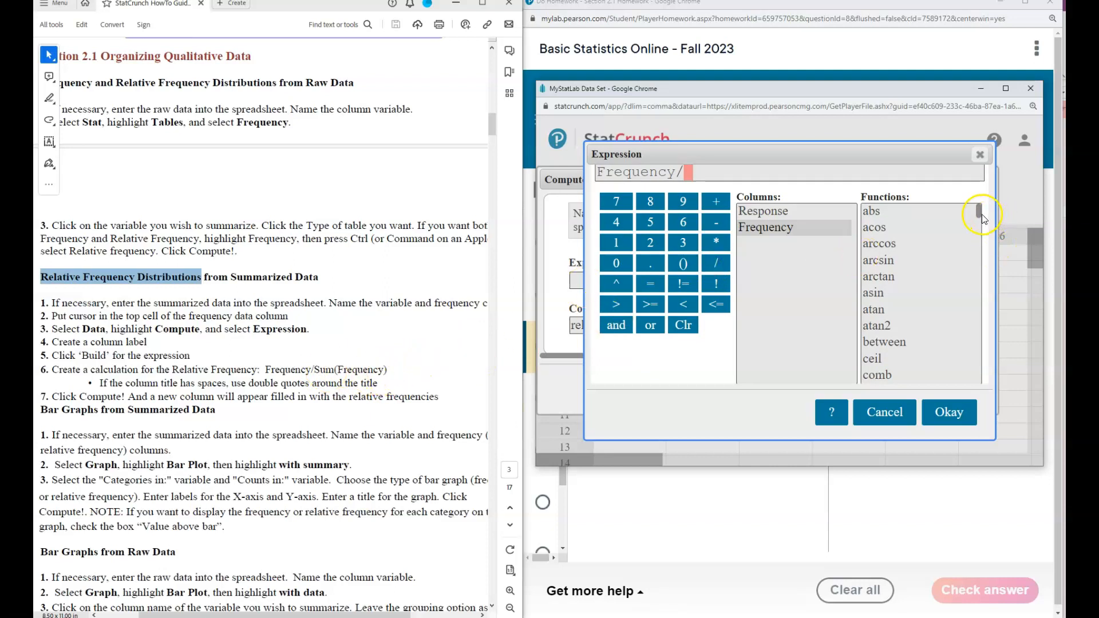
{"action": "left_click_drag", "start_coordinate": [978, 216], "coordinate": [975, 372]}
{"action": "double_click", "coordinate": [870, 365]}
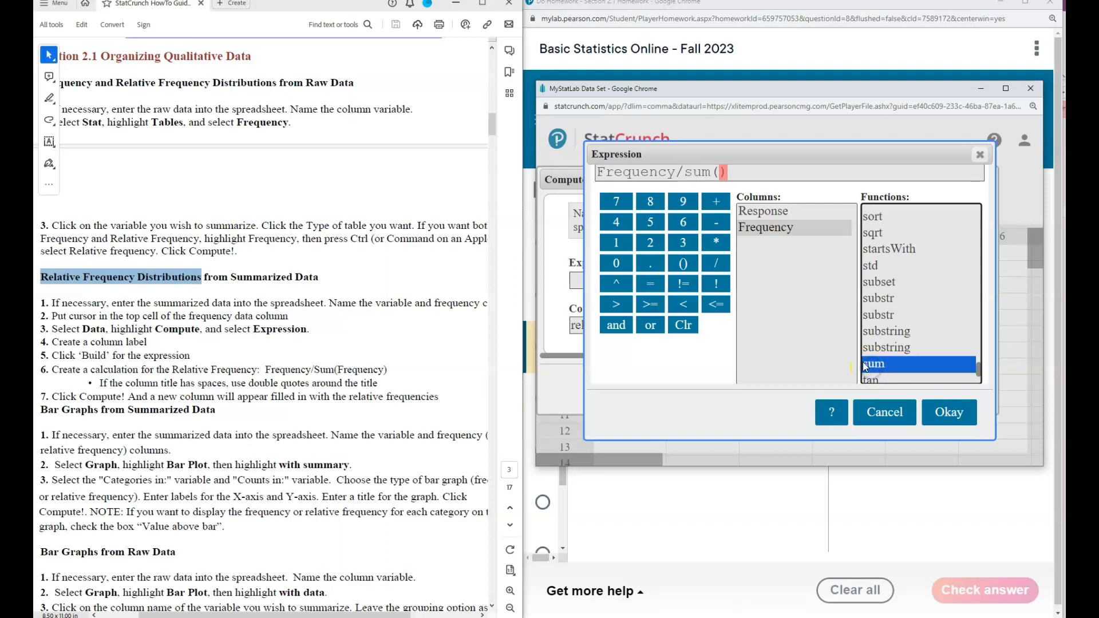
{"action": "double_click", "coordinate": [764, 231]}
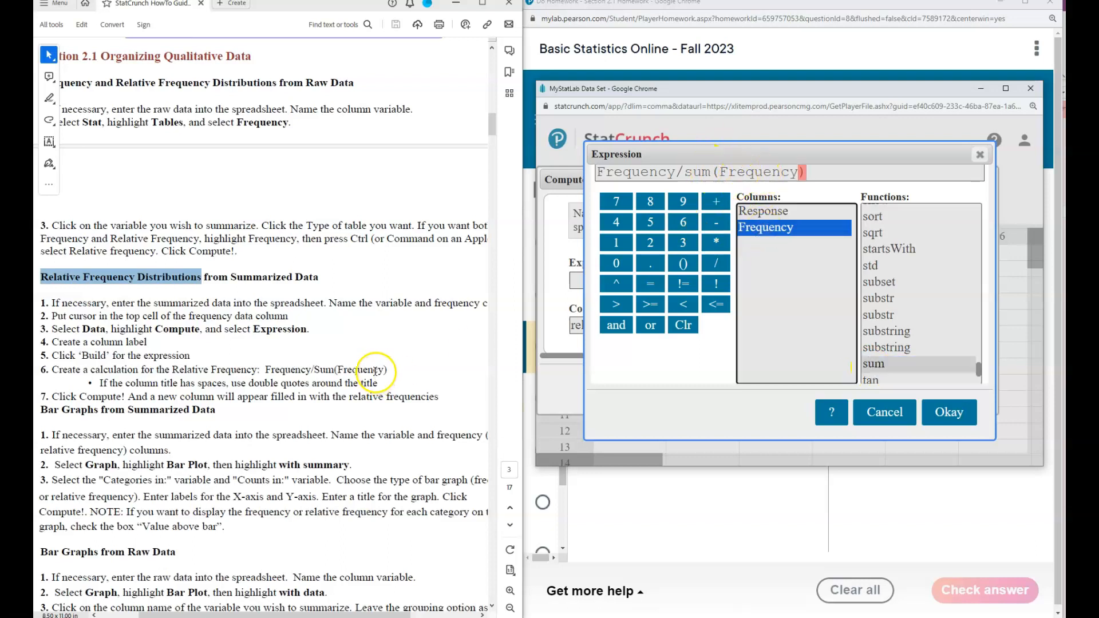
{"action": "left_click_drag", "start_coordinate": [390, 370], "coordinate": [265, 372]}
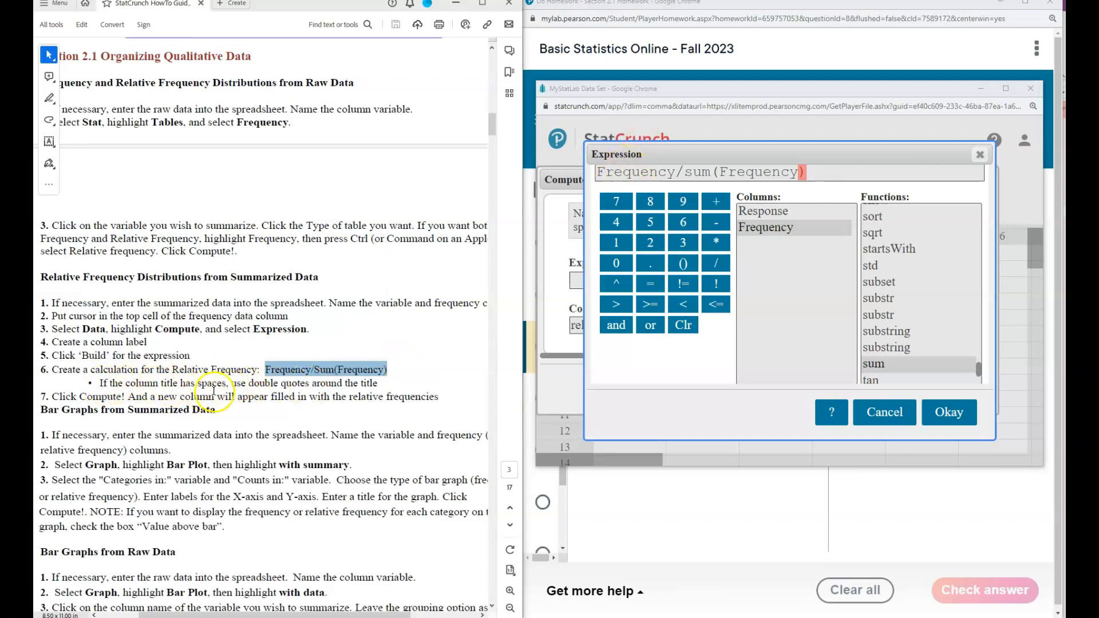
{"action": "left_click", "coordinate": [790, 315]}
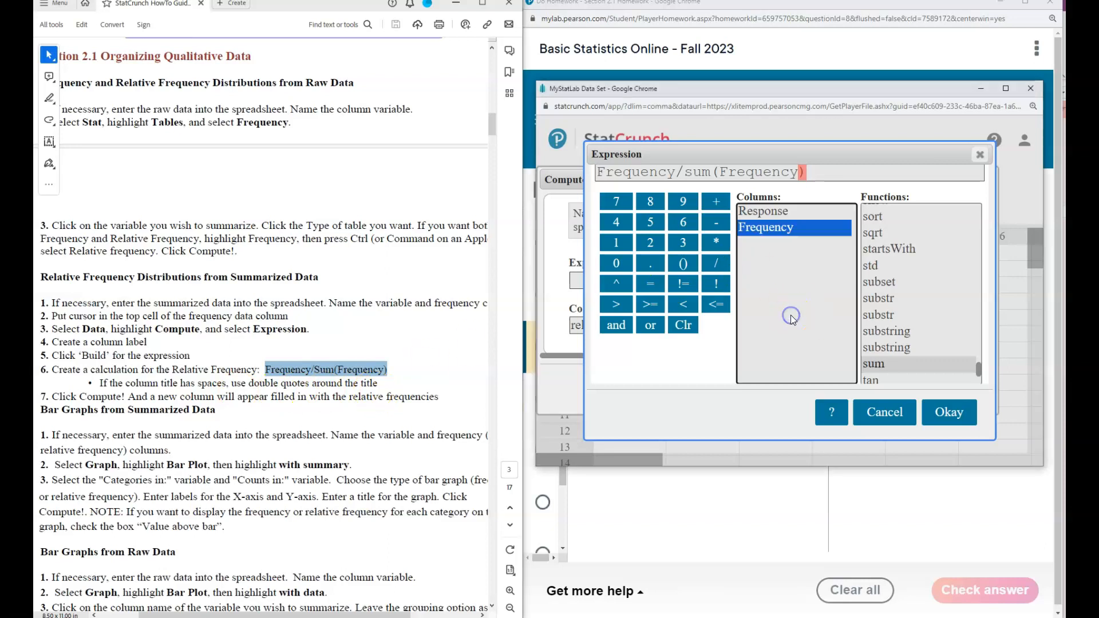
{"action": "left_click", "coordinate": [946, 419]}
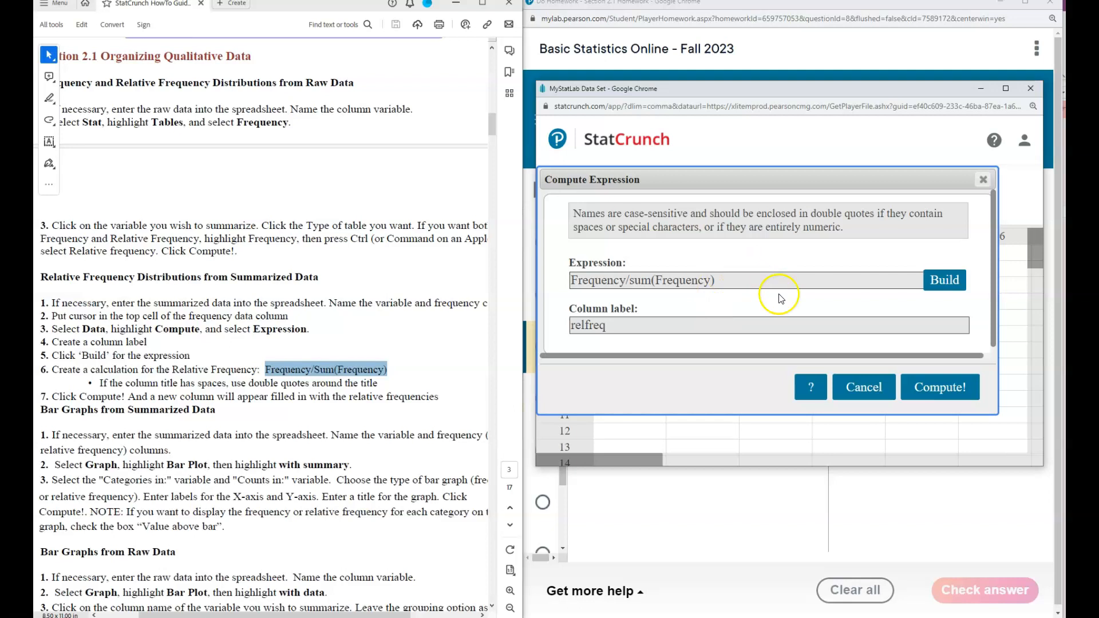
Step: Compute the relfreq column, close the result message and move the StatCrunch window clear of the homework question
{"action": "left_click", "coordinate": [940, 389]}
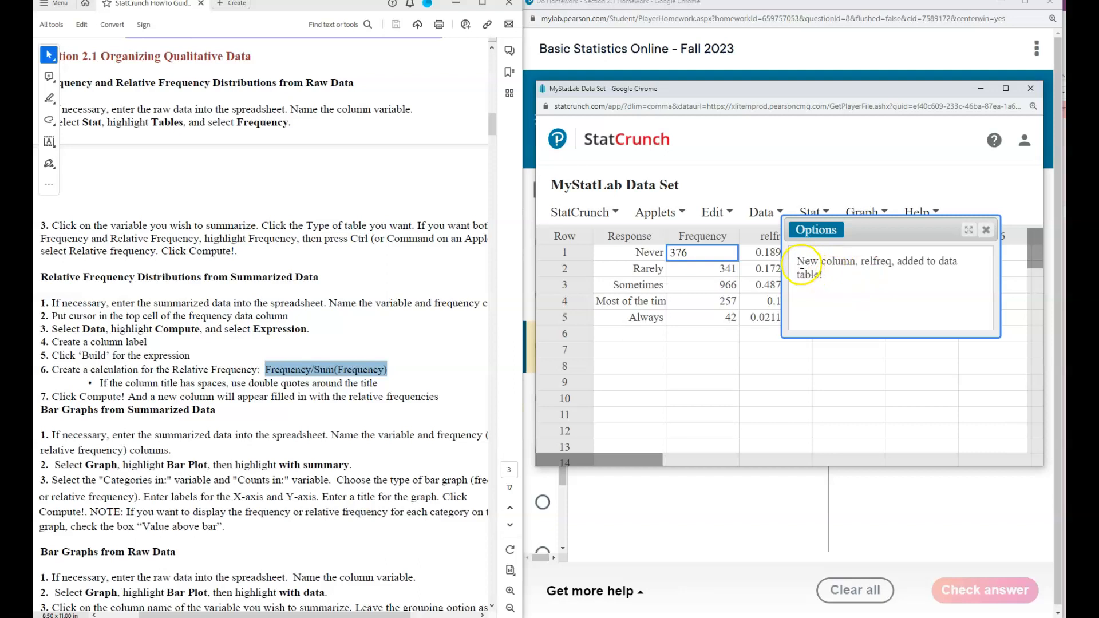
{"action": "left_click_drag", "start_coordinate": [797, 261], "coordinate": [853, 264]}
{"action": "left_click", "coordinate": [836, 236]}
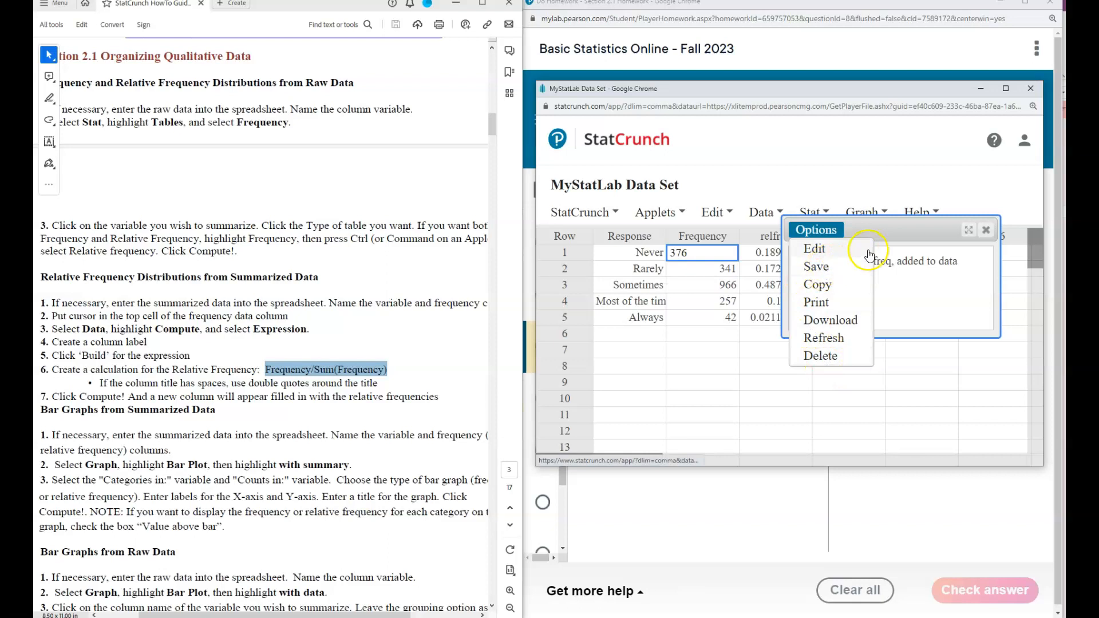
{"action": "left_click", "coordinate": [902, 310]}
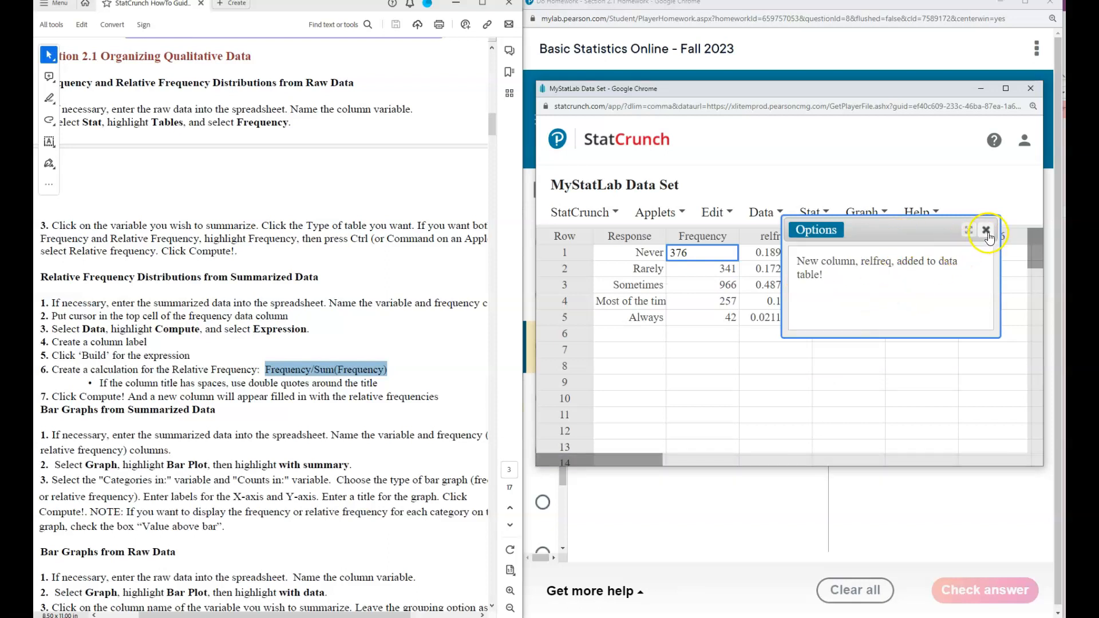
{"action": "left_click", "coordinate": [986, 231]}
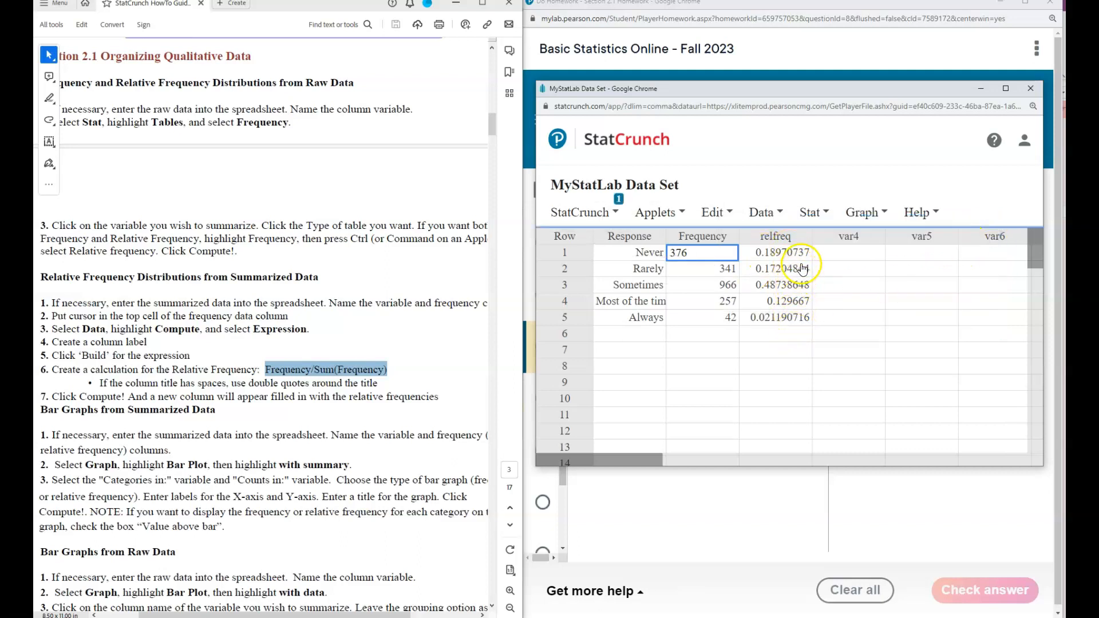
{"action": "left_click_drag", "start_coordinate": [858, 89], "coordinate": [362, 152]}
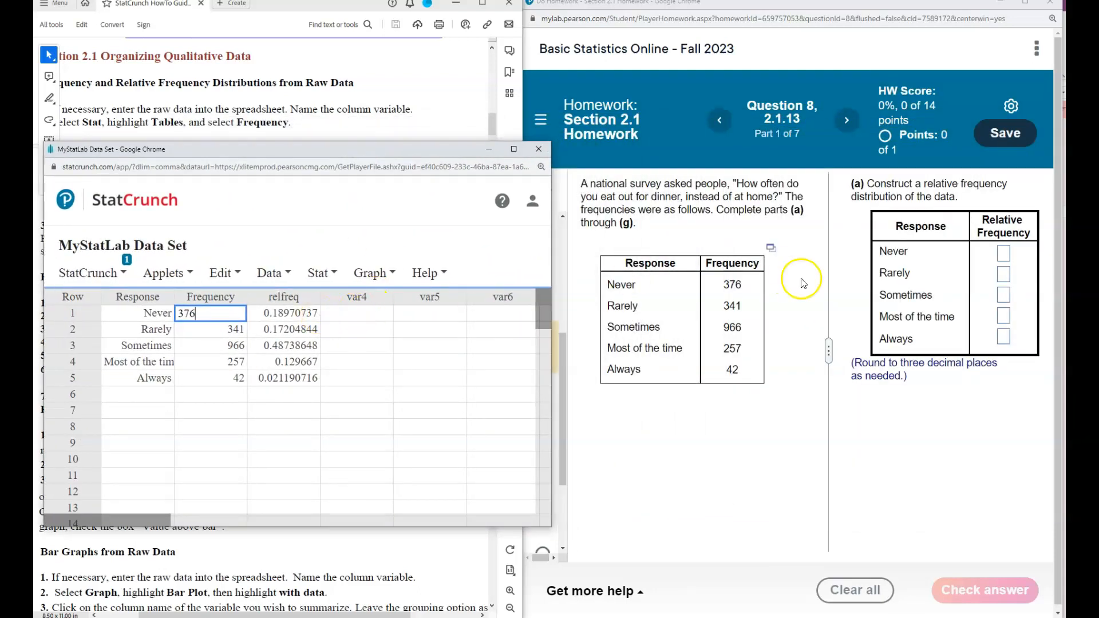
Step: Read the rounding instruction for part (a) and inspect the relfreq values for Never and Rarely in the data set
{"action": "left_click_drag", "start_coordinate": [911, 376], "coordinate": [877, 369]}
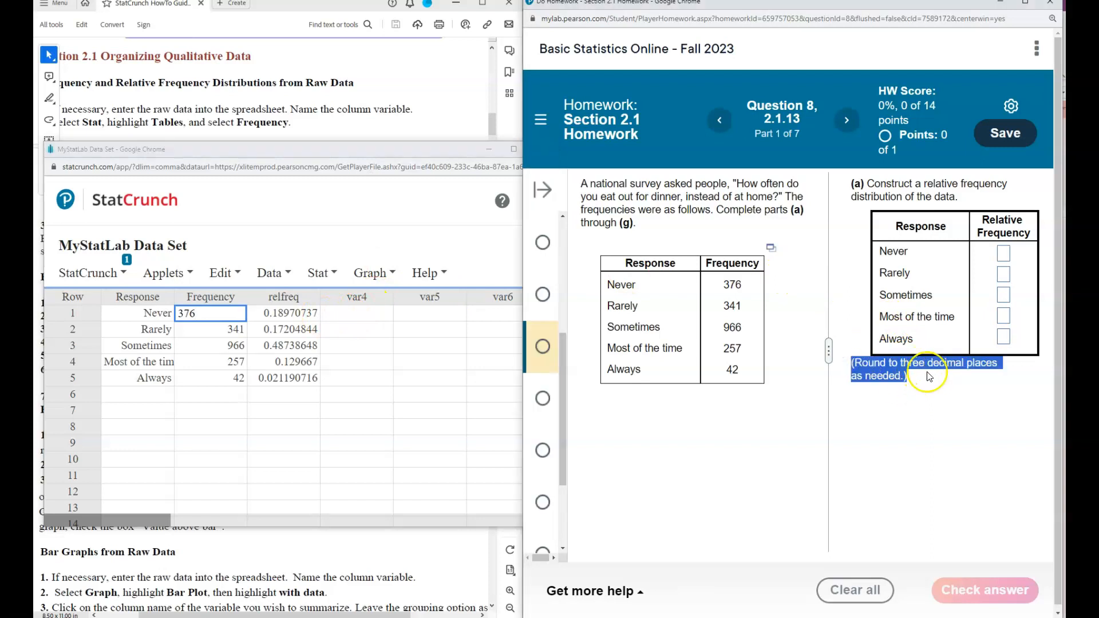
{"action": "left_click", "coordinate": [297, 313]}
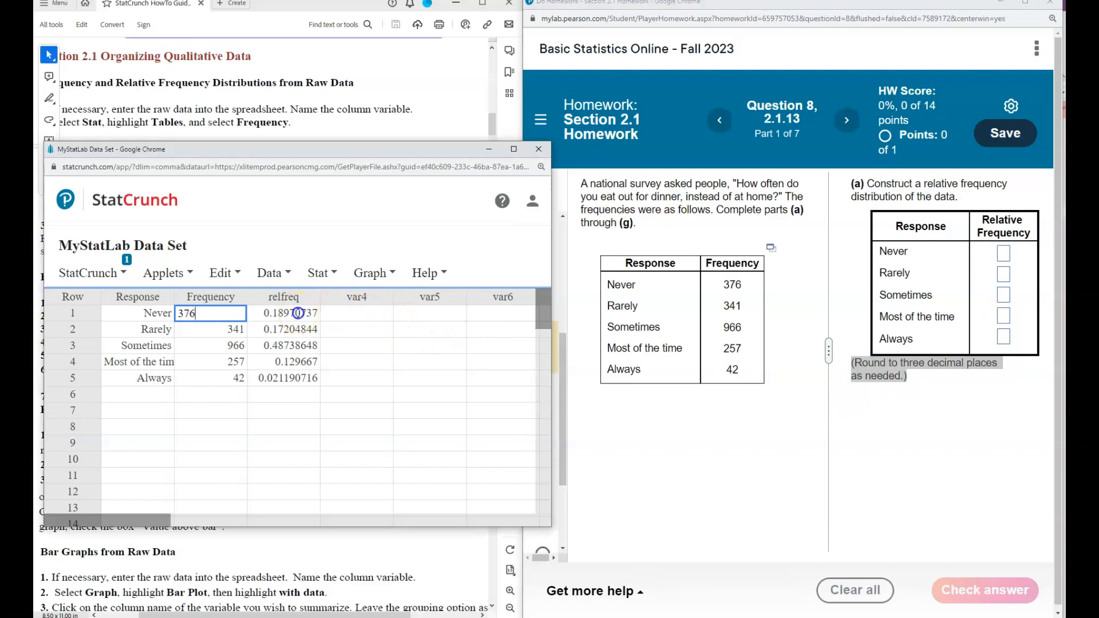
{"action": "left_click", "coordinate": [297, 314]}
{"action": "left_click", "coordinate": [286, 332]}
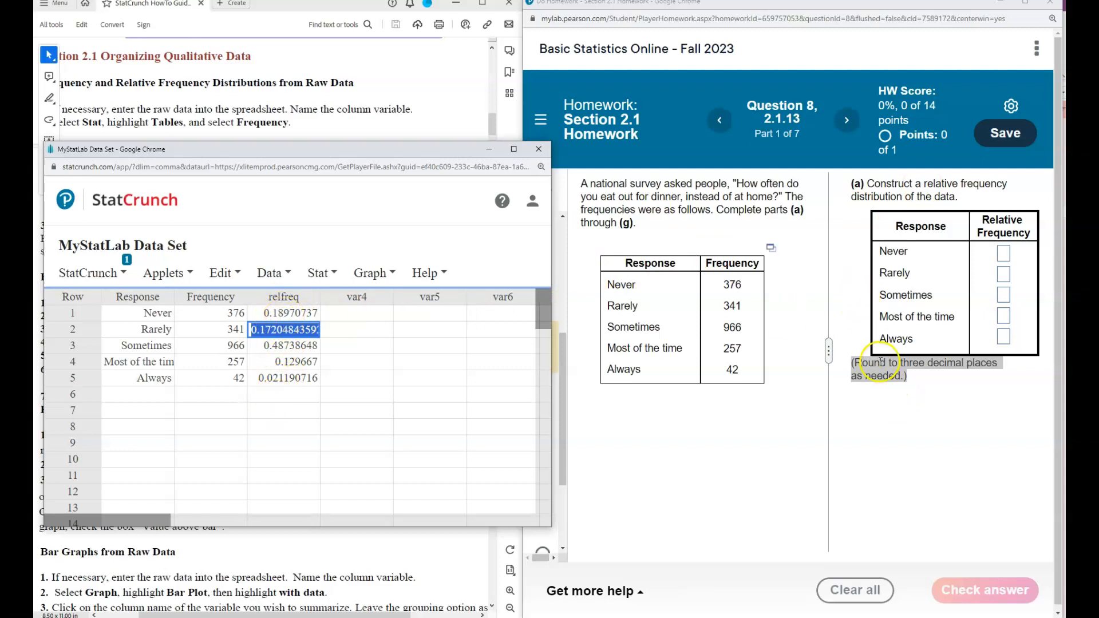
{"action": "left_click", "coordinate": [288, 315]}
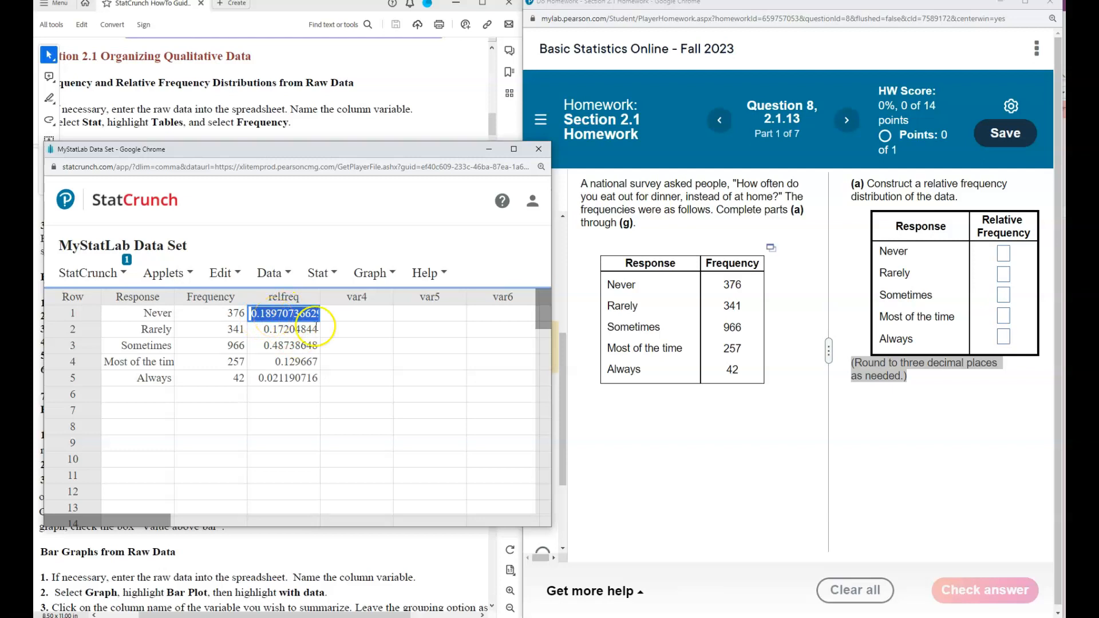
Step: Start another Compute Expression on the StatCrunch data set and label the new column rounded
{"action": "left_click", "coordinate": [280, 274]}
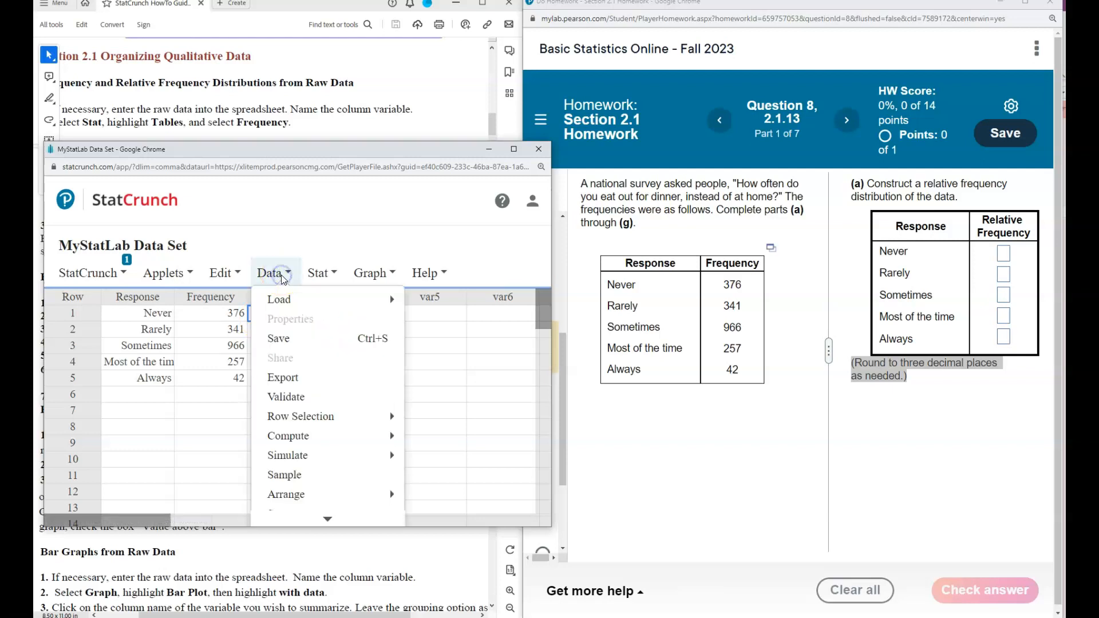
{"action": "mouse_move", "coordinate": [319, 442]}
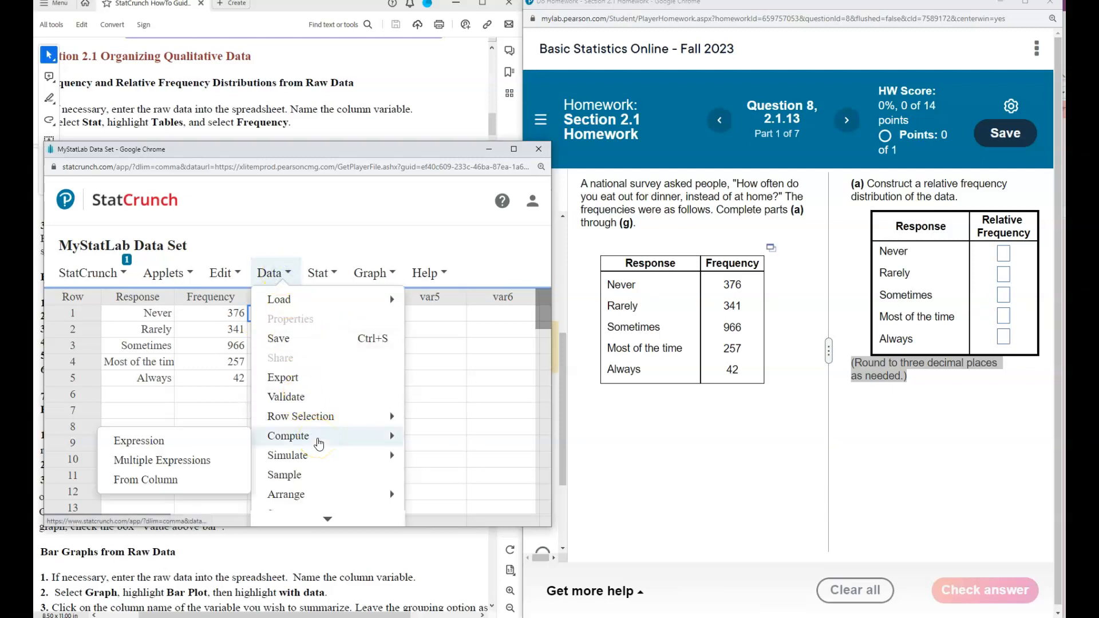
{"action": "left_click", "coordinate": [192, 438]}
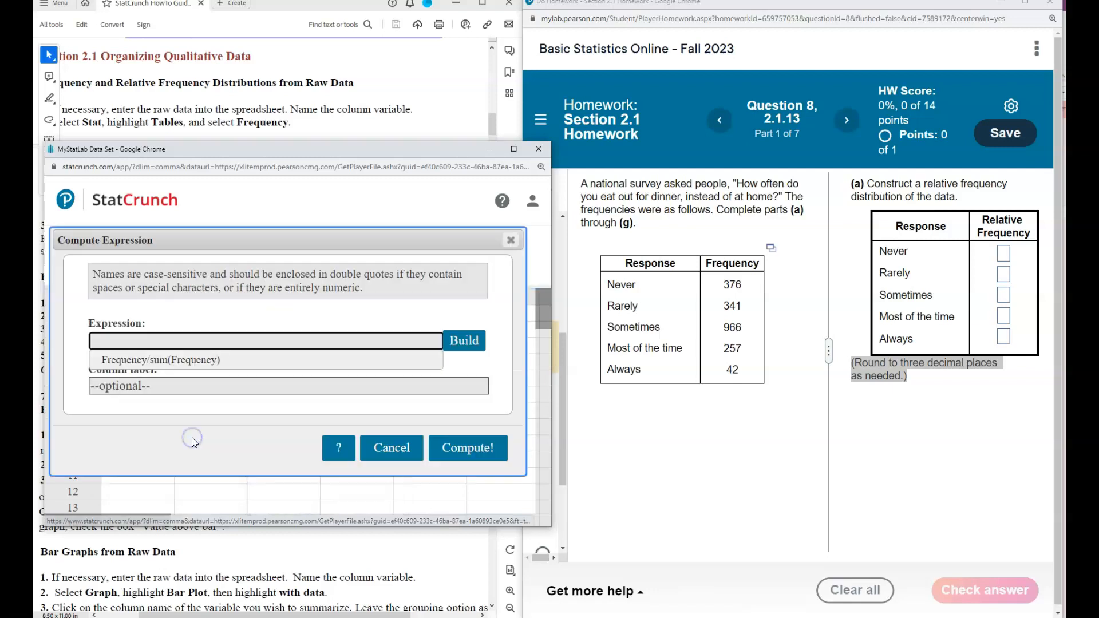
{"action": "left_click", "coordinate": [222, 386]}
{"action": "type", "text": "rounded"}
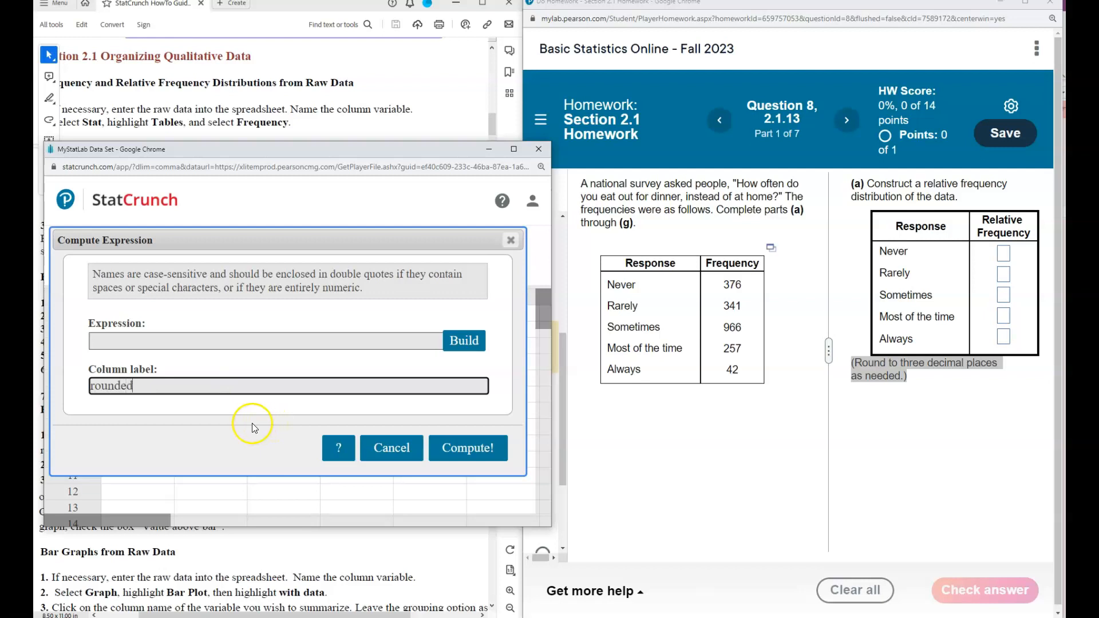
Step: Build the expression roundto(relfreq,3) for the rounded column and accept it
{"action": "left_click", "coordinate": [464, 340]}
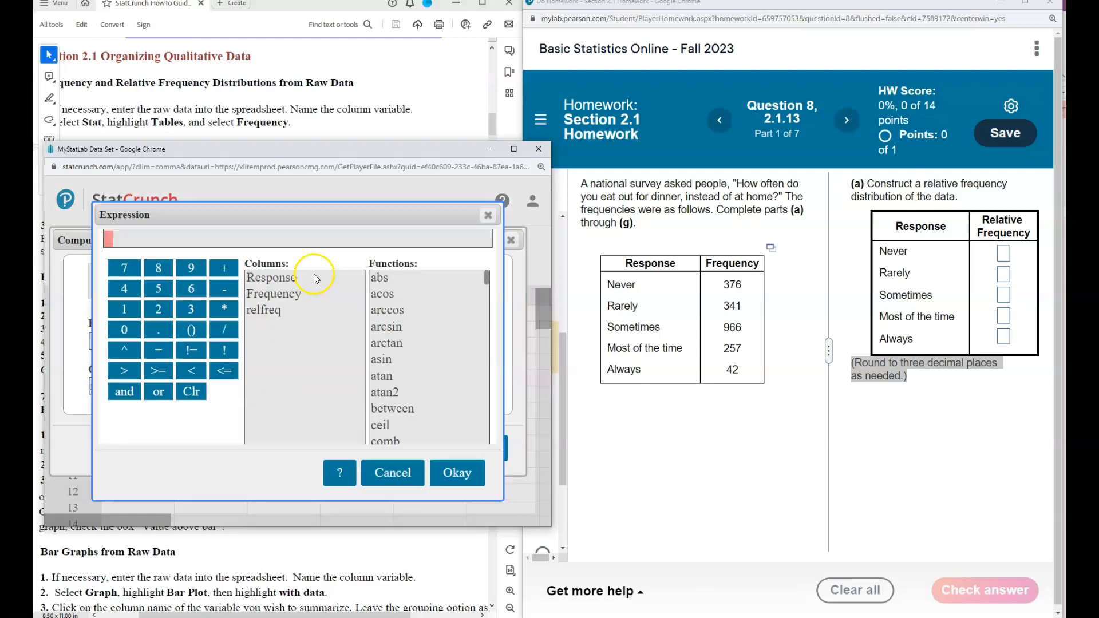
{"action": "left_click_drag", "start_coordinate": [488, 282], "coordinate": [480, 390]}
{"action": "scroll", "coordinate": [485, 412], "scroll_direction": "down", "scroll_amount": 6}
{"action": "left_click", "coordinate": [485, 414]}
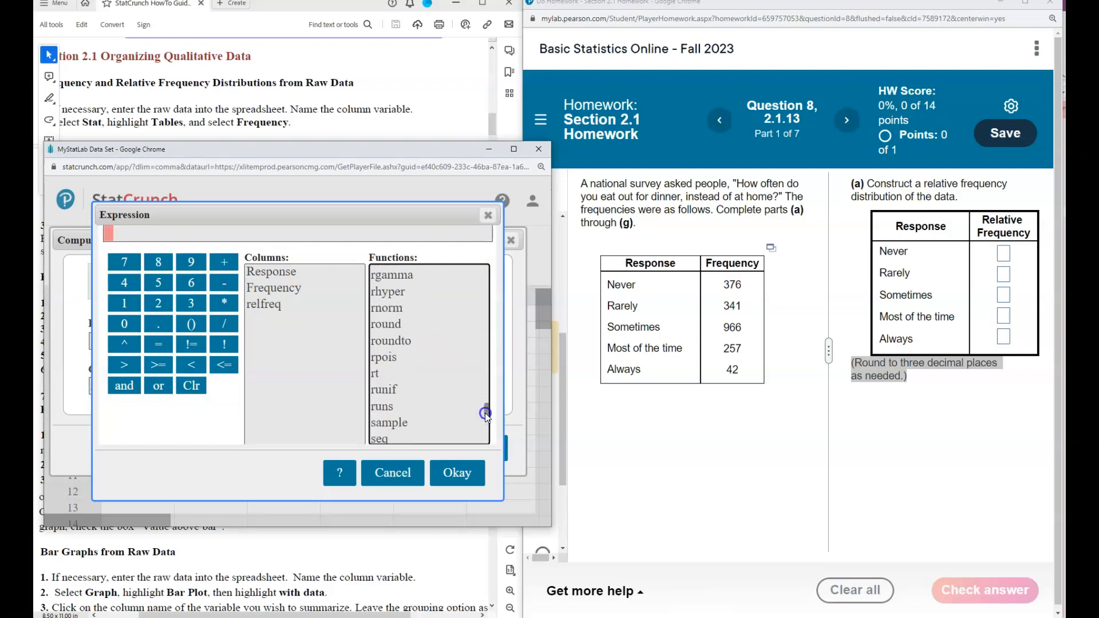
{"action": "left_click", "coordinate": [403, 342]}
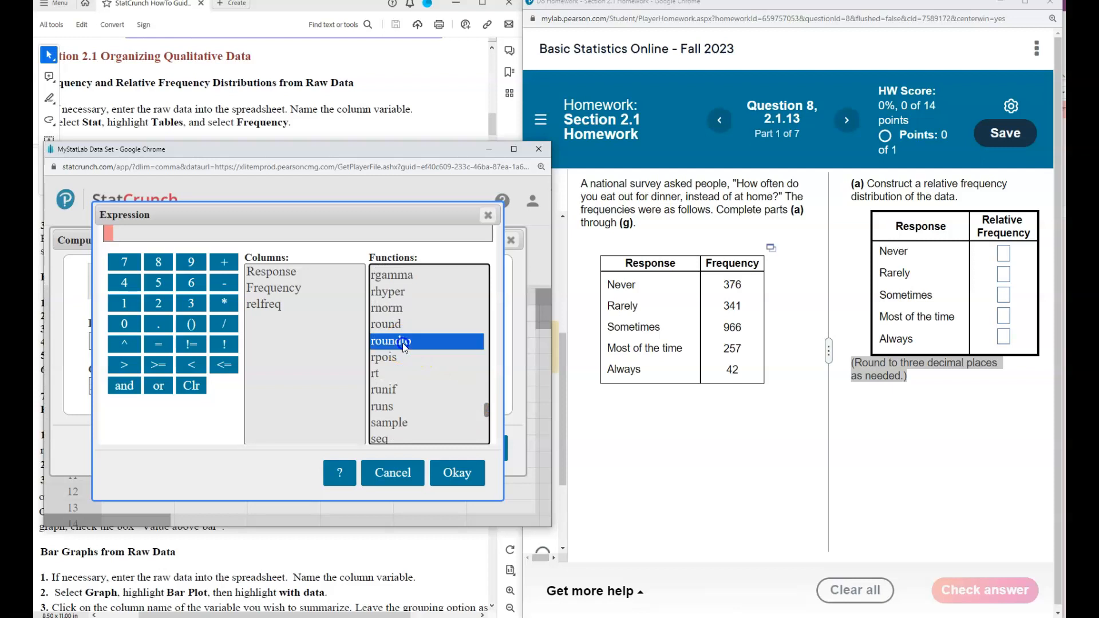
{"action": "double_click", "coordinate": [403, 342]}
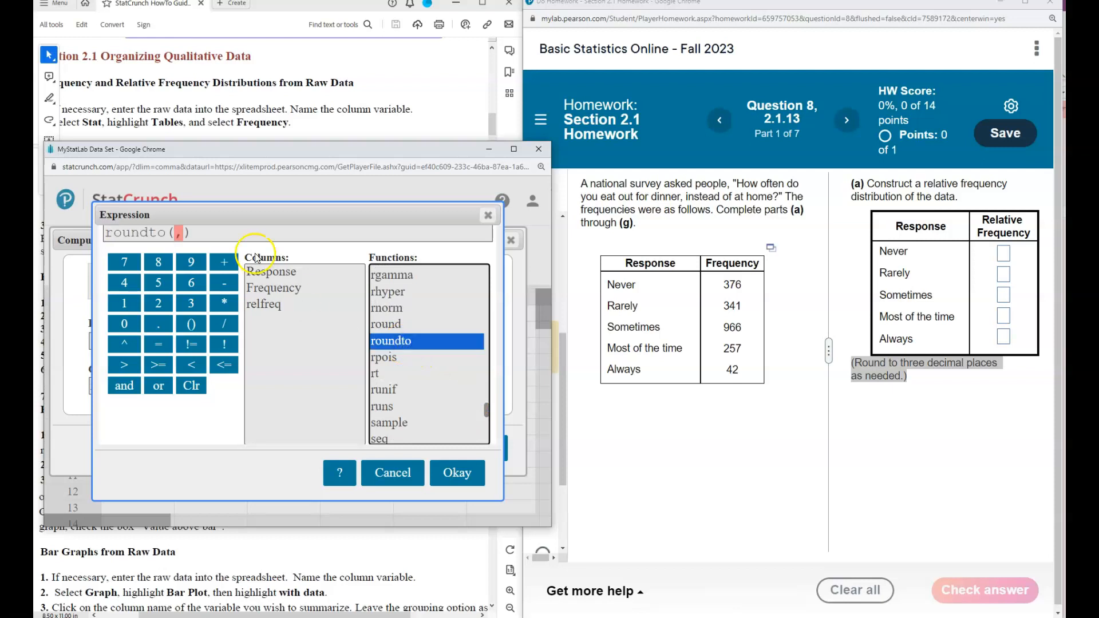
{"action": "double_click", "coordinate": [273, 303]}
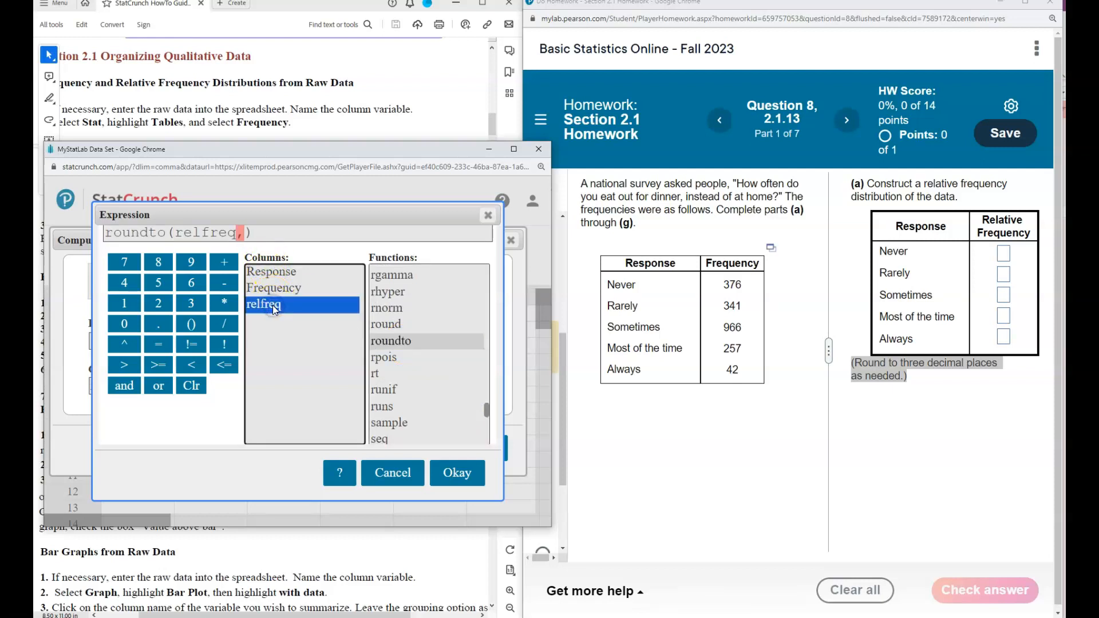
{"action": "left_click", "coordinate": [246, 234]}
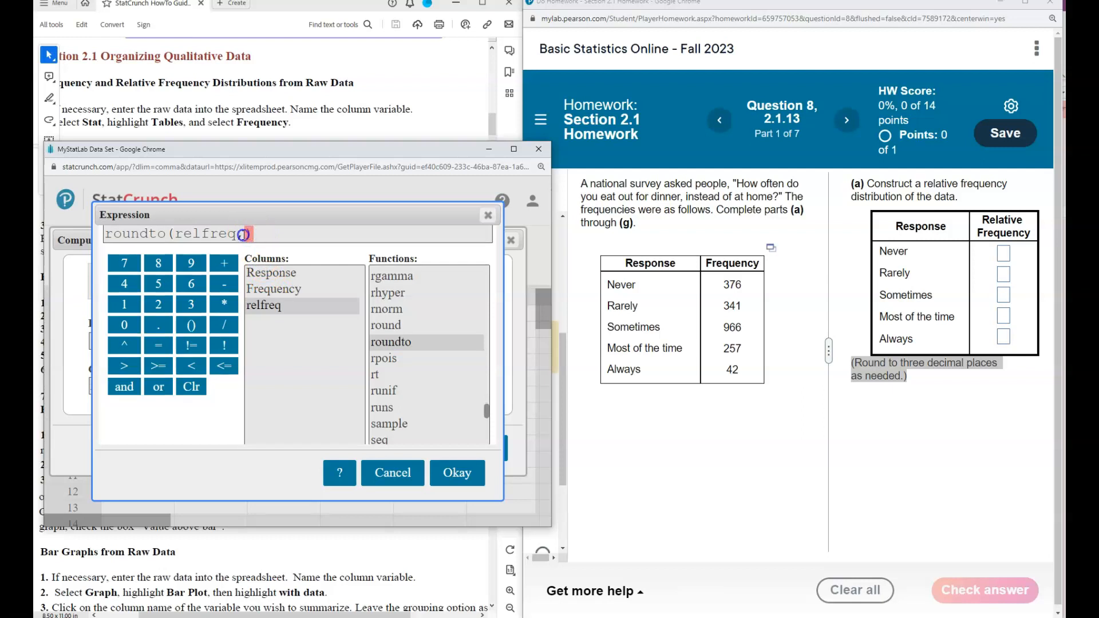
{"action": "type", "text": "2"}
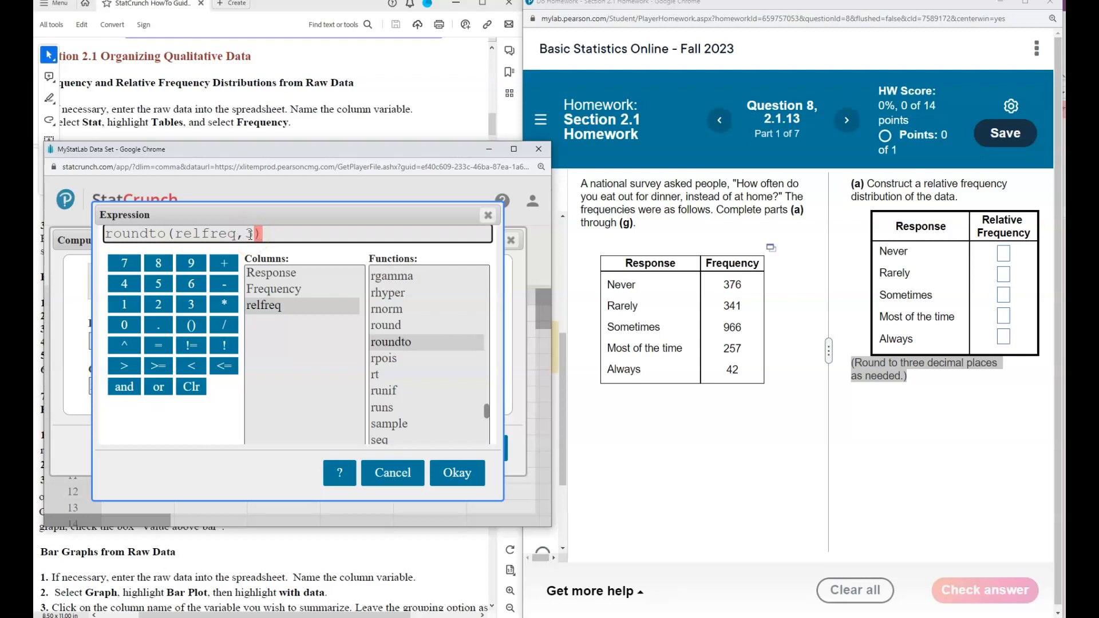
{"action": "left_click", "coordinate": [452, 473]}
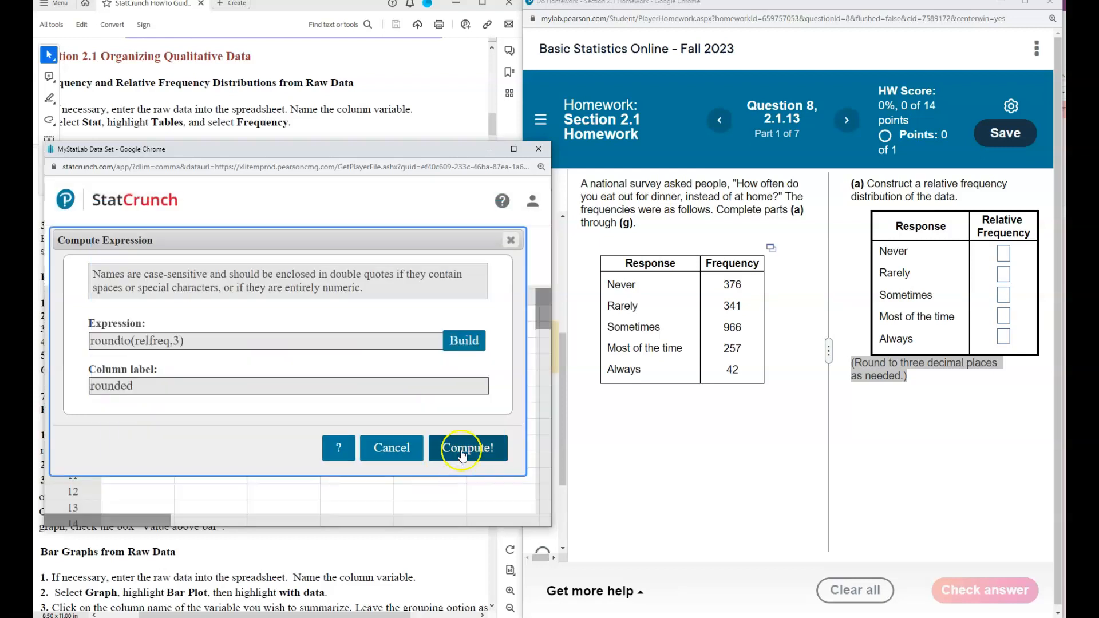
Step: Compute the rounded column, close the result message and look over its values in the data table
{"action": "left_click", "coordinate": [462, 453]}
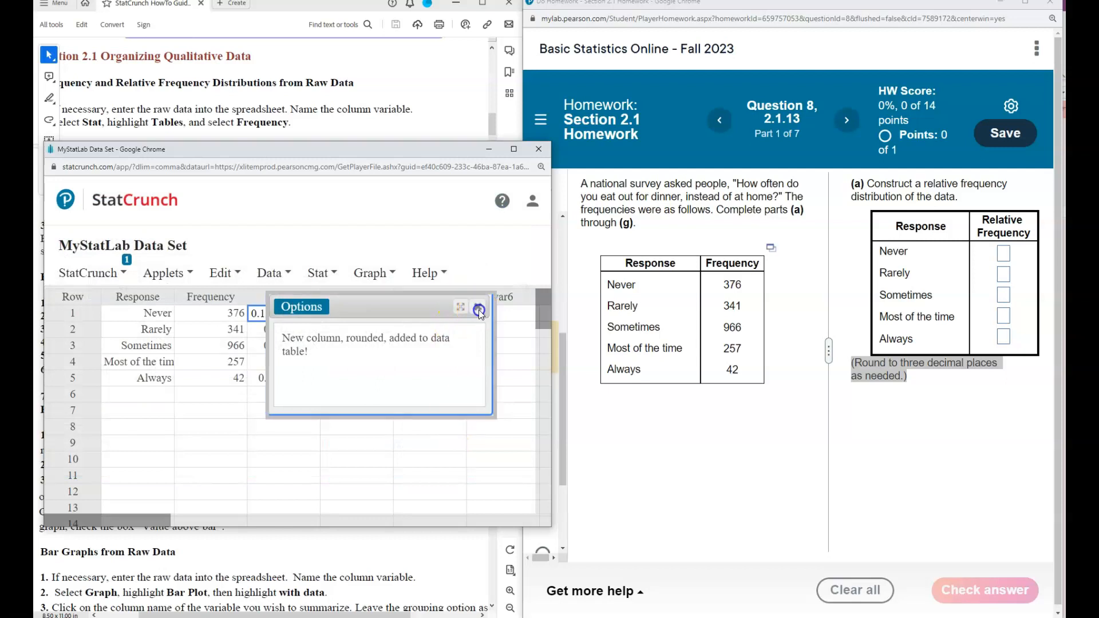
{"action": "left_click", "coordinate": [478, 310]}
{"action": "left_click", "coordinate": [387, 311]}
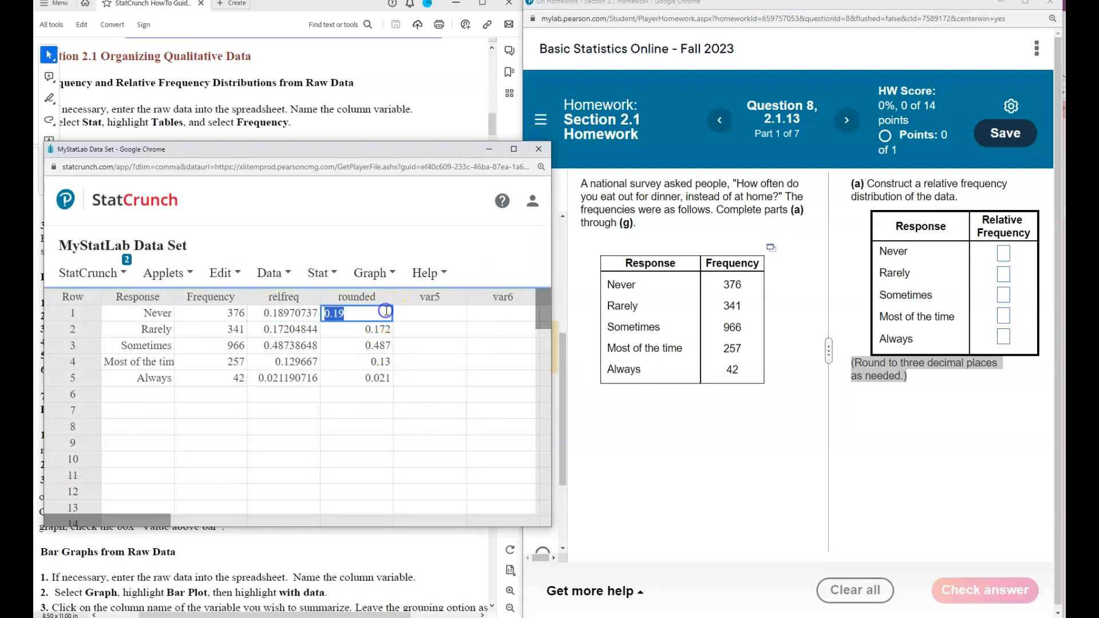
{"action": "left_click", "coordinate": [415, 345]}
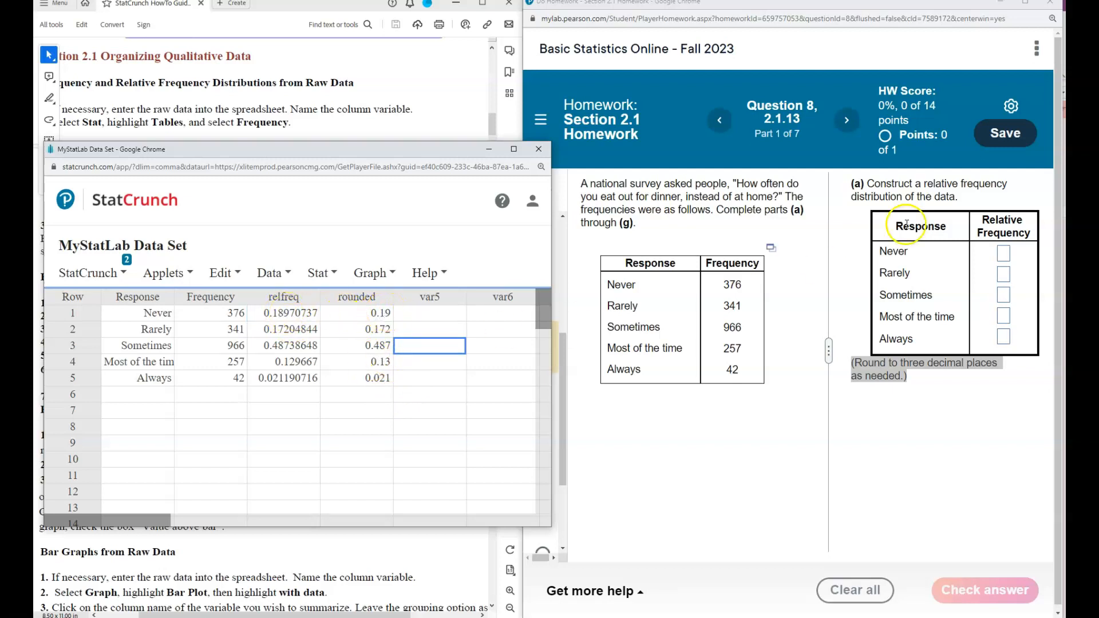
Step: Fill in part (a)'s relative frequencies: Never 0.190, Rarely .172, Sometimes .487, Most of the time .13, Always .021
{"action": "left_click", "coordinate": [1000, 254]}
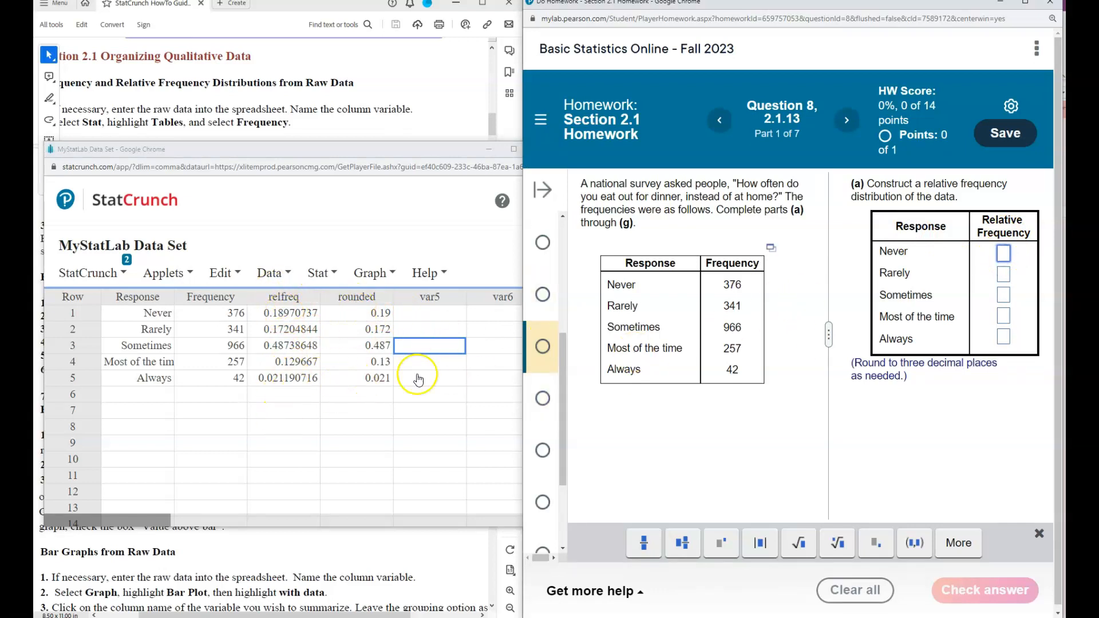
{"action": "type", "text": "0."}
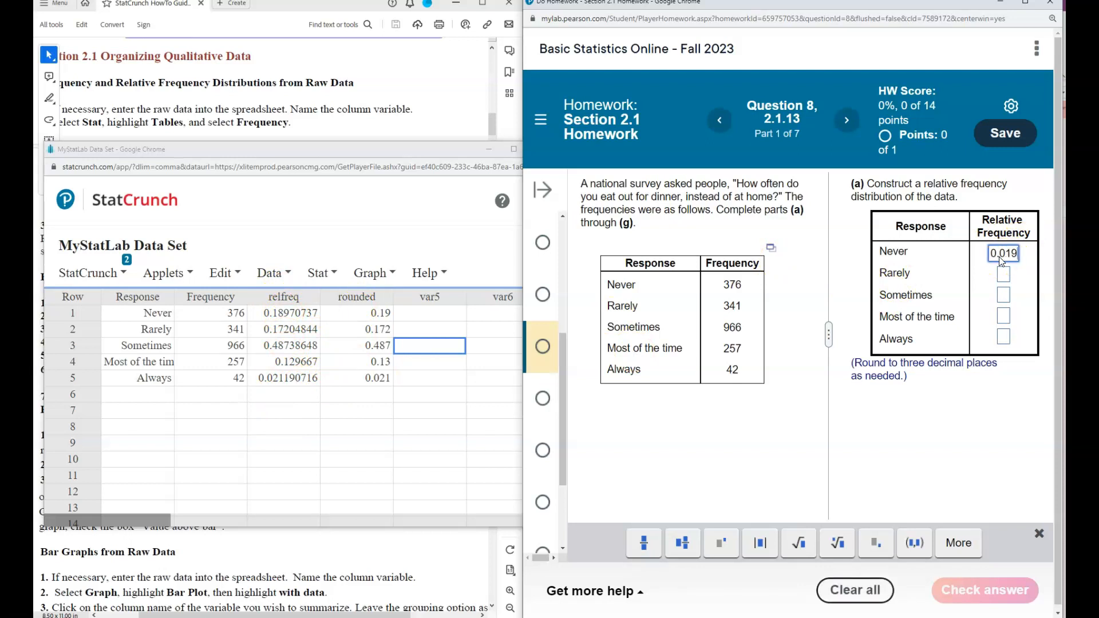
{"action": "type", "text": "190"}
{"action": "left_click", "coordinate": [1003, 277]}
{"action": "type", "text": ".172"}
{"action": "left_click", "coordinate": [1005, 295]}
{"action": "type", "text": ".487"}
{"action": "left_click", "coordinate": [1004, 315]}
{"action": "type", "text": ".13"}
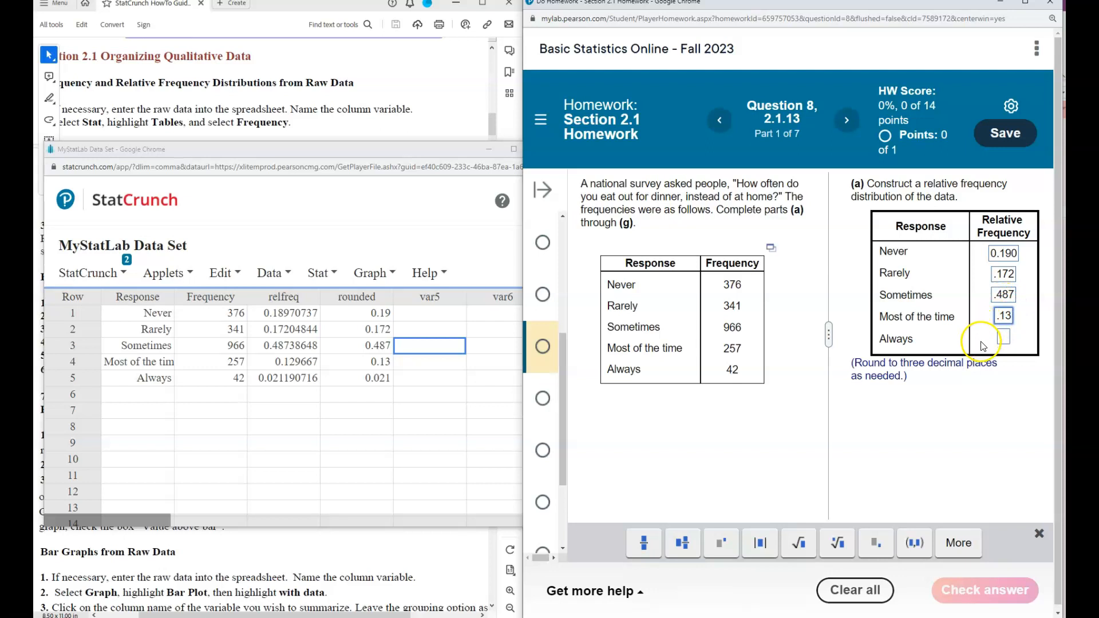
{"action": "left_click", "coordinate": [1002, 338]}
{"action": "type", "text": ".021"}
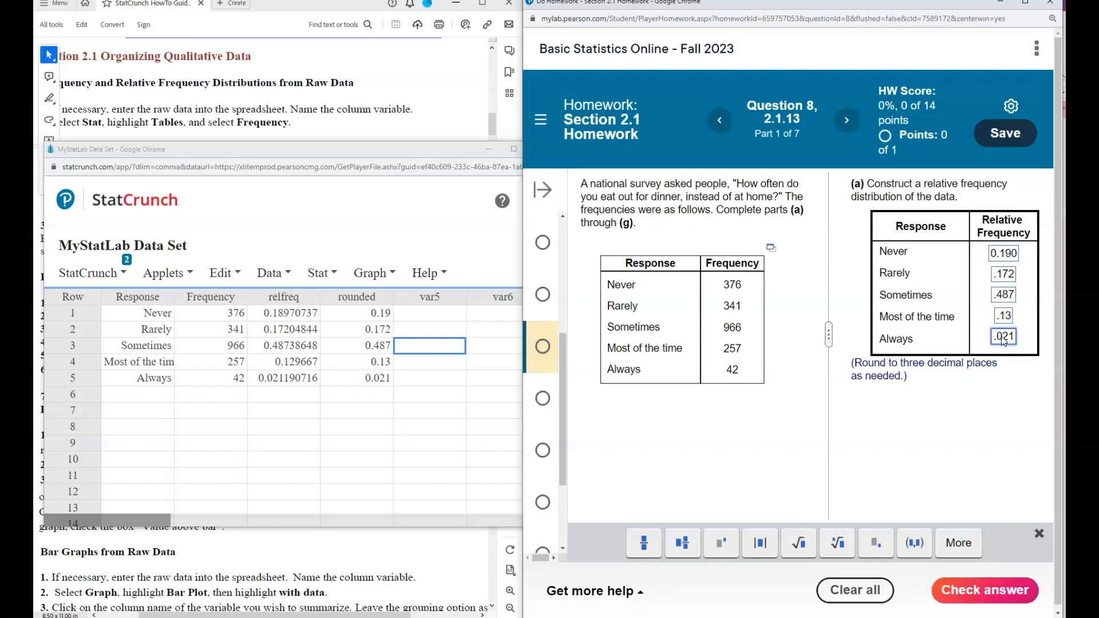
Step: Submit the part (a) answers for checking, dismiss the feedback and read the question in part (b)
{"action": "left_click", "coordinate": [991, 368]}
{"action": "left_click", "coordinate": [994, 607]}
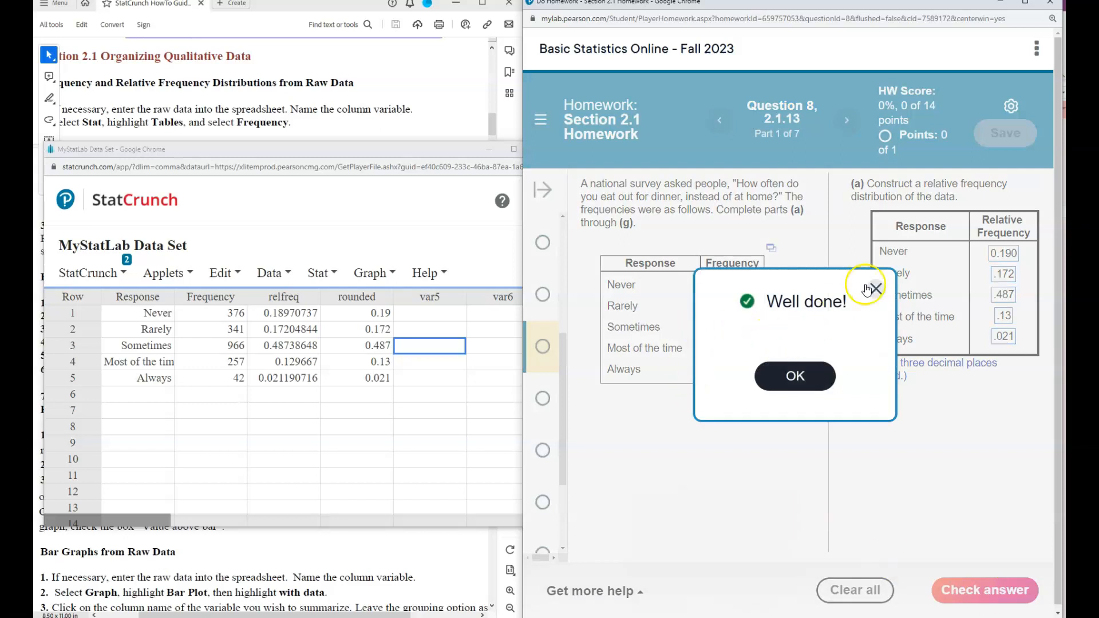
{"action": "left_click", "coordinate": [796, 376]}
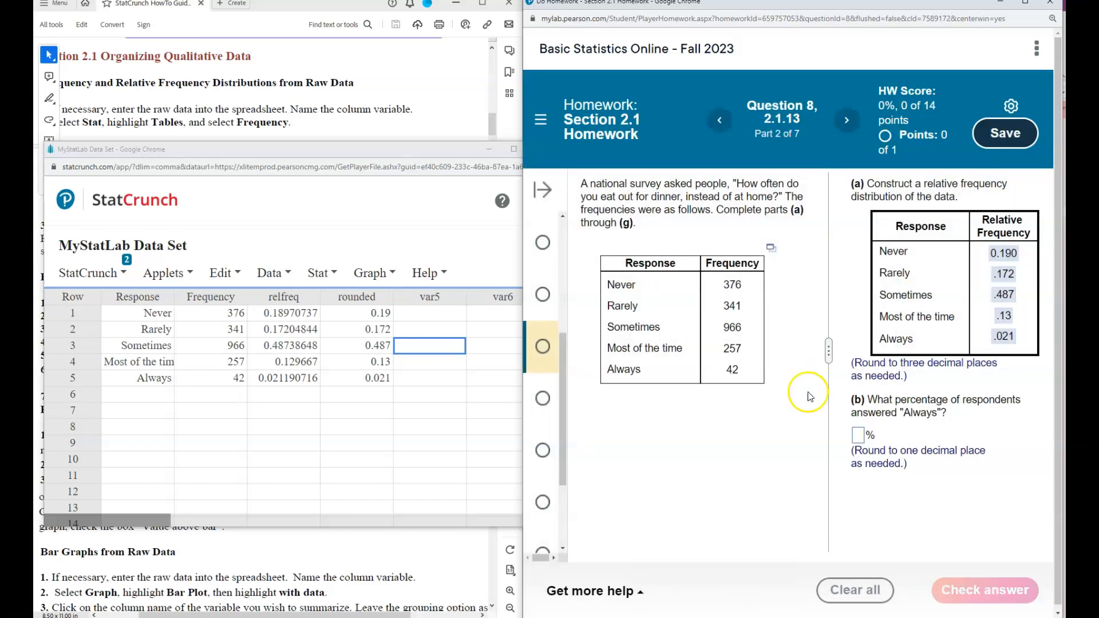
{"action": "left_click_drag", "start_coordinate": [870, 400], "coordinate": [1011, 400]}
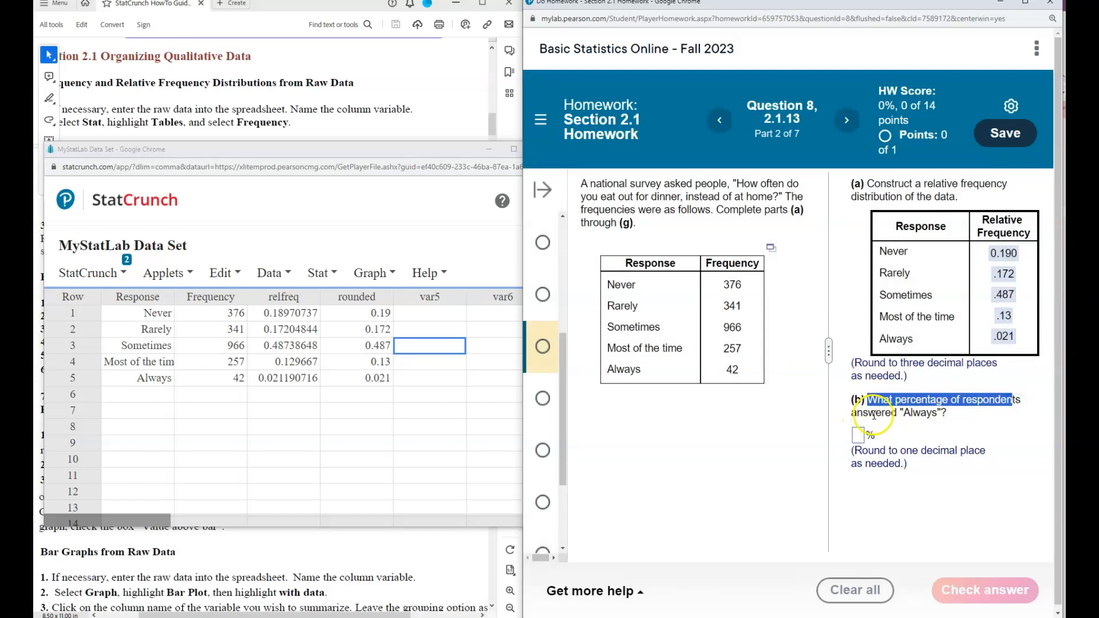
{"action": "left_click", "coordinate": [1017, 343]}
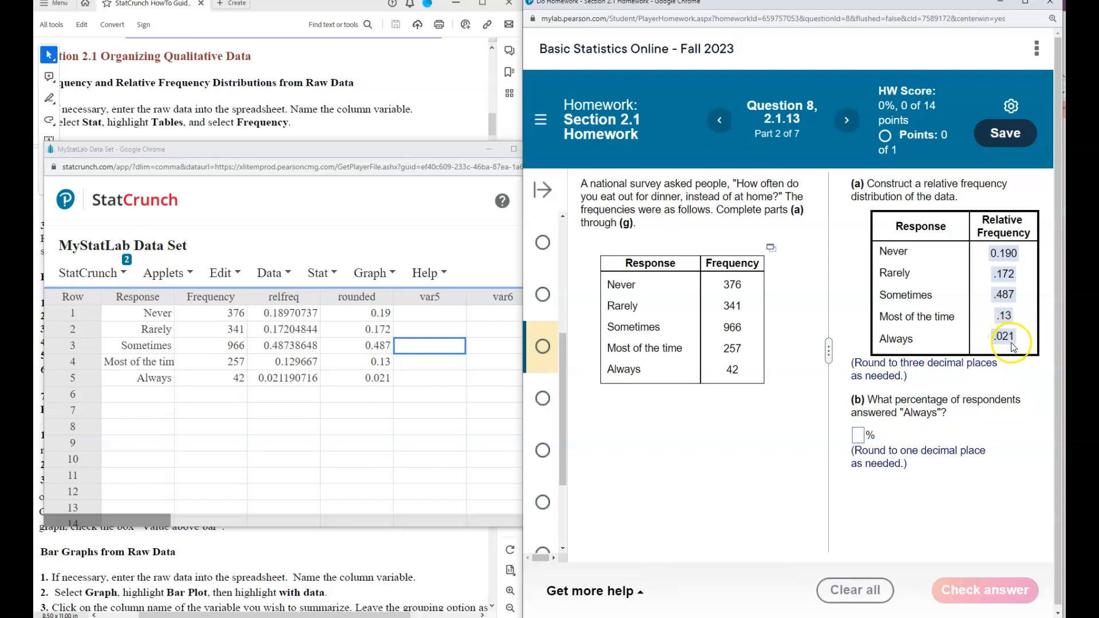
Step: Start a new Compute Expression on the StatCrunch data set and label the new column percent
{"action": "left_click", "coordinate": [364, 314]}
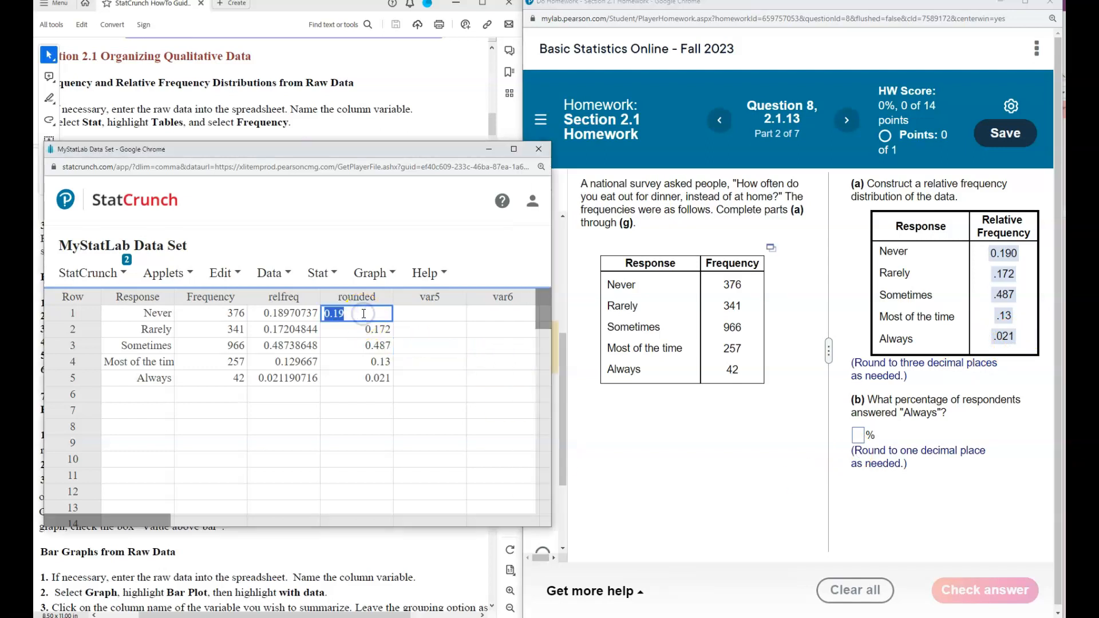
{"action": "left_click", "coordinate": [270, 274]}
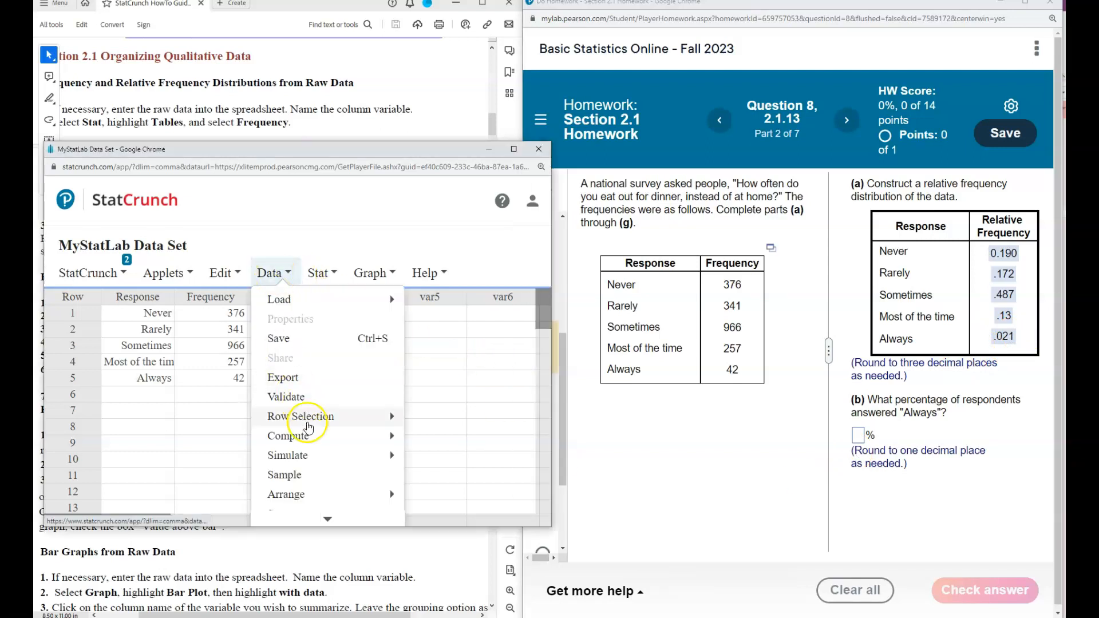
{"action": "mouse_move", "coordinate": [308, 435]}
{"action": "left_click", "coordinate": [206, 439]}
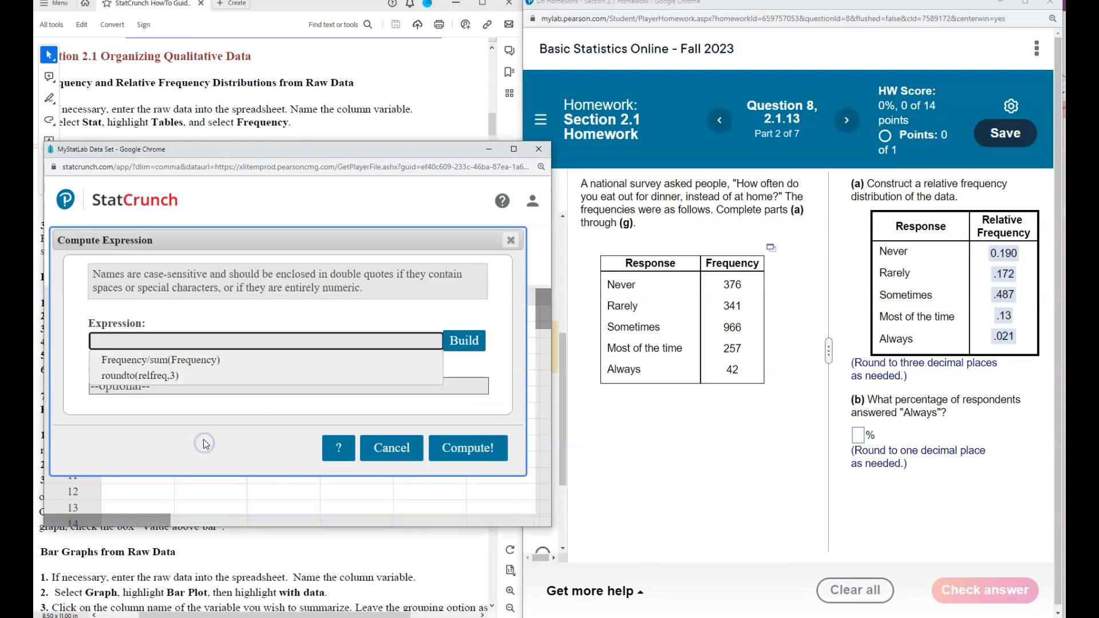
{"action": "left_click", "coordinate": [255, 400]}
{"action": "left_click", "coordinate": [206, 387]}
{"action": "type", "text": "percent"}
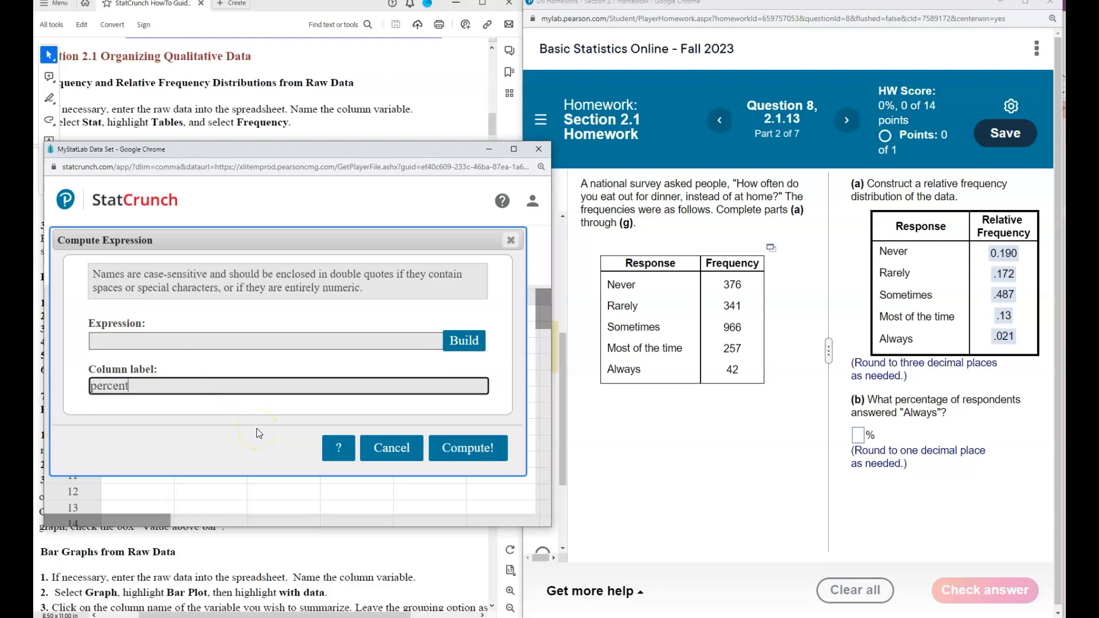
Step: Build the expression rounded*100 for the percent column and accept it
{"action": "left_click", "coordinate": [464, 340]}
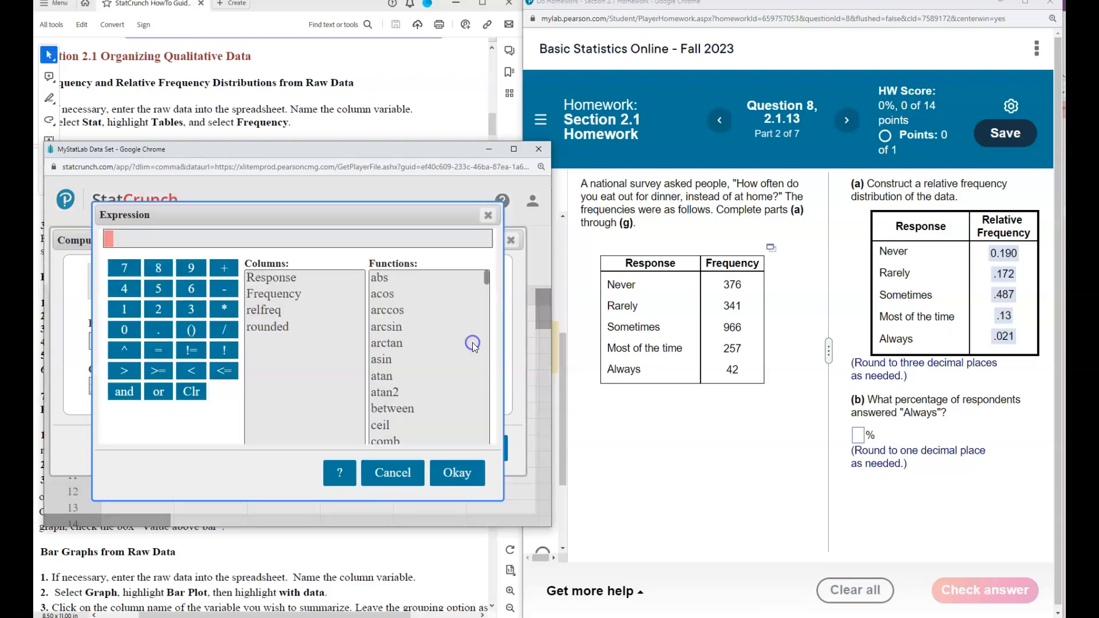
{"action": "left_click", "coordinate": [253, 327]}
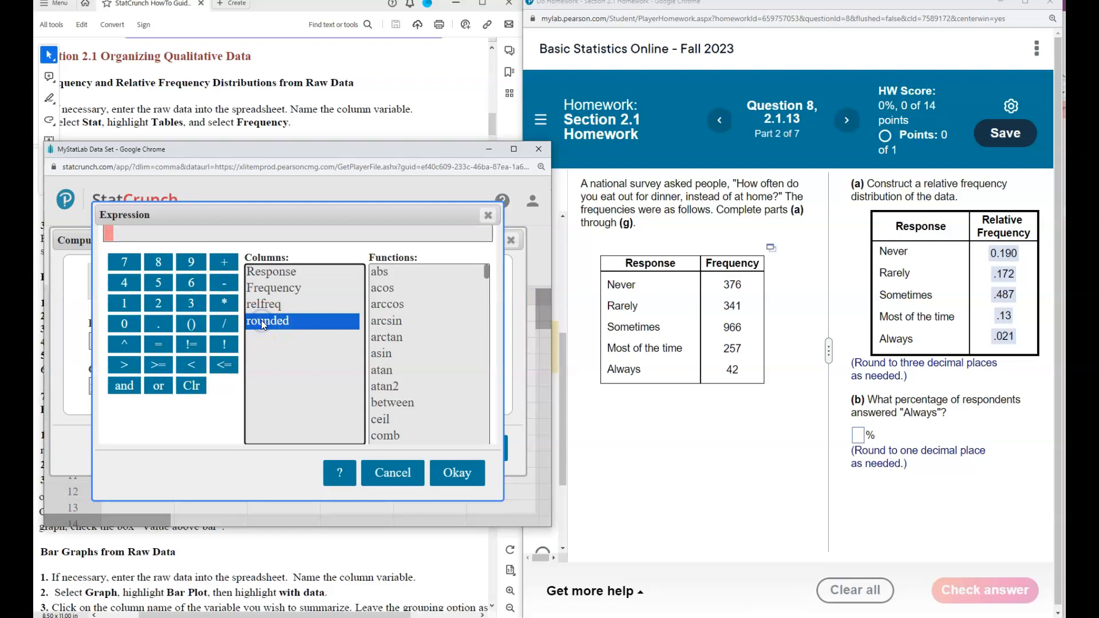
{"action": "double_click", "coordinate": [261, 321]}
{"action": "left_click", "coordinate": [224, 304]}
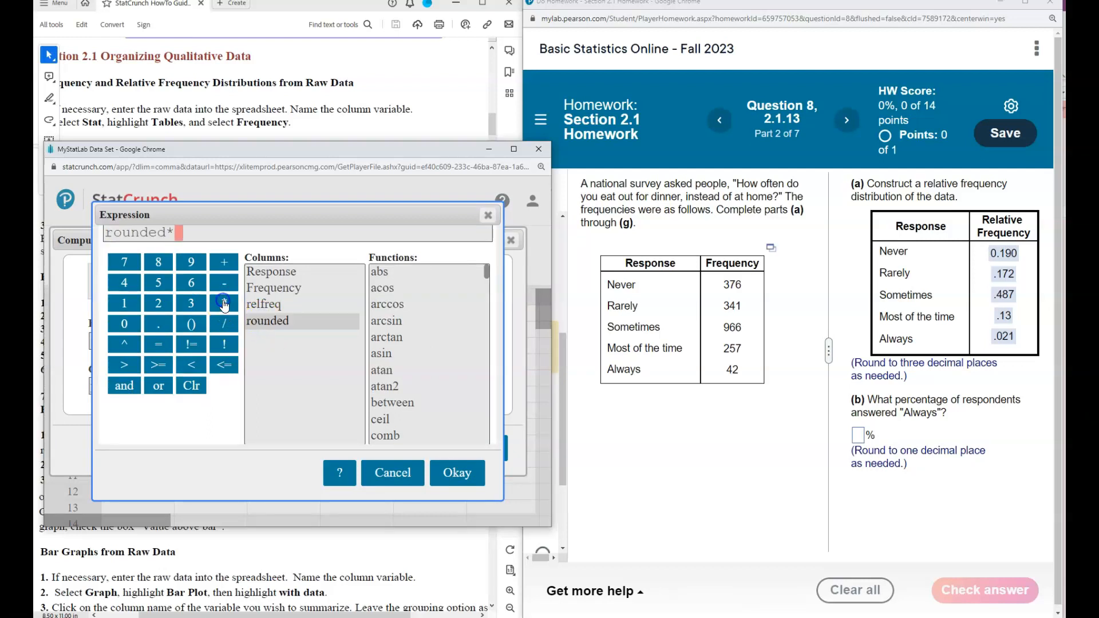
{"action": "left_click", "coordinate": [124, 303]}
{"action": "left_click", "coordinate": [124, 324]}
{"action": "left_click", "coordinate": [124, 324]}
{"action": "left_click", "coordinate": [438, 481]}
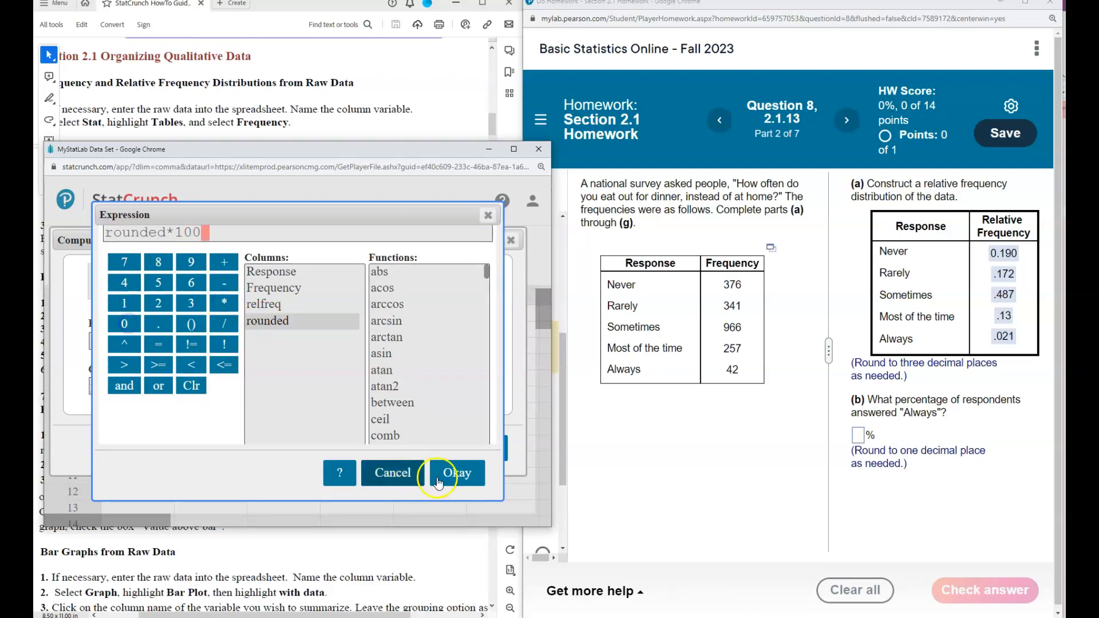
Step: Compute the percent column in the StatCrunch data table and dismiss the resulting message
{"action": "left_click", "coordinate": [466, 449]}
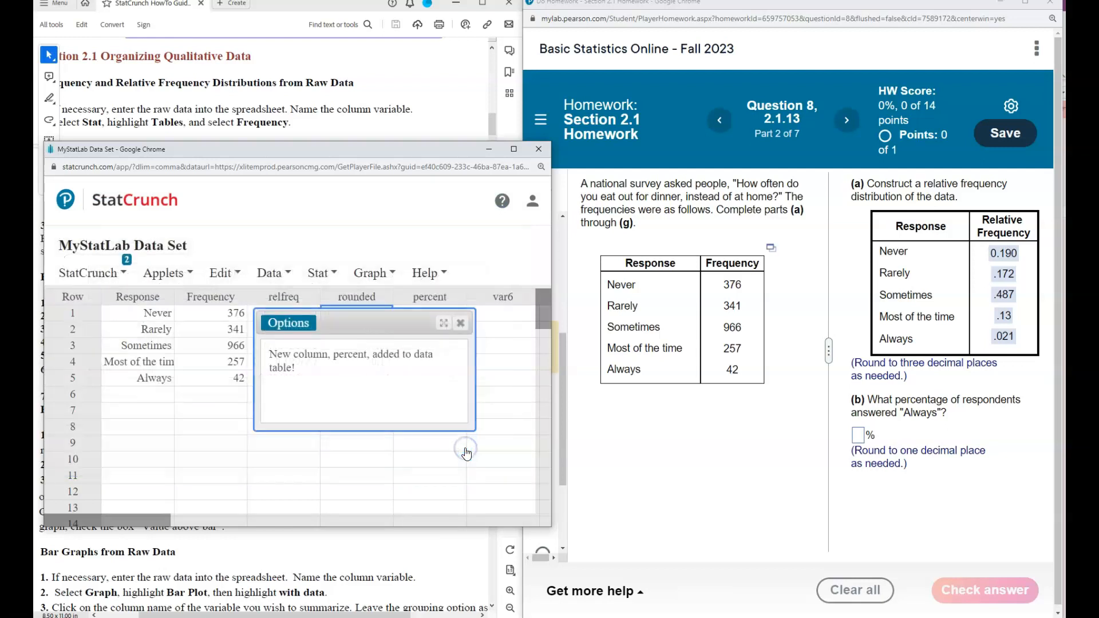
{"action": "left_click", "coordinate": [460, 323]}
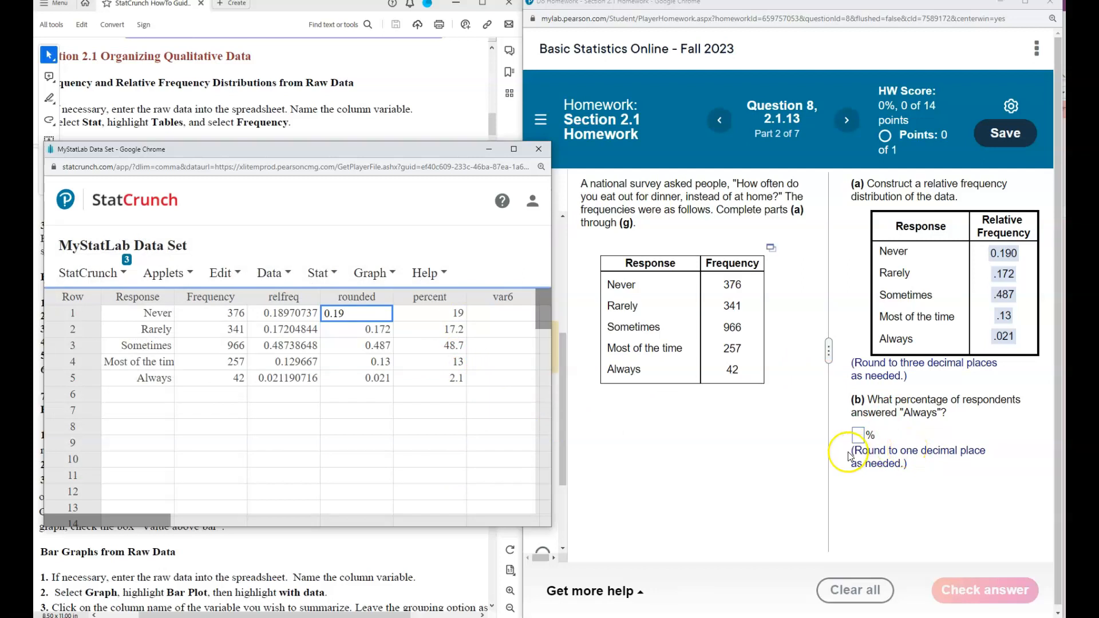
Step: Answer part (b) of the homework question with 2.1 percent, submit it for checking and dismiss the feedback
{"action": "left_click", "coordinate": [857, 435]}
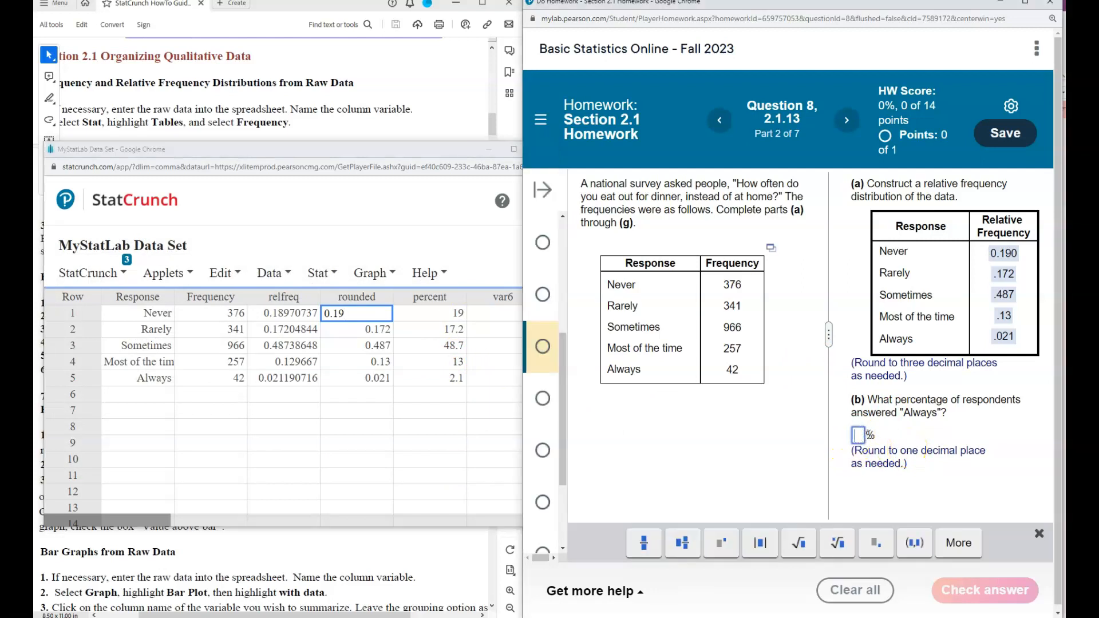
{"action": "type", "text": "2.1"}
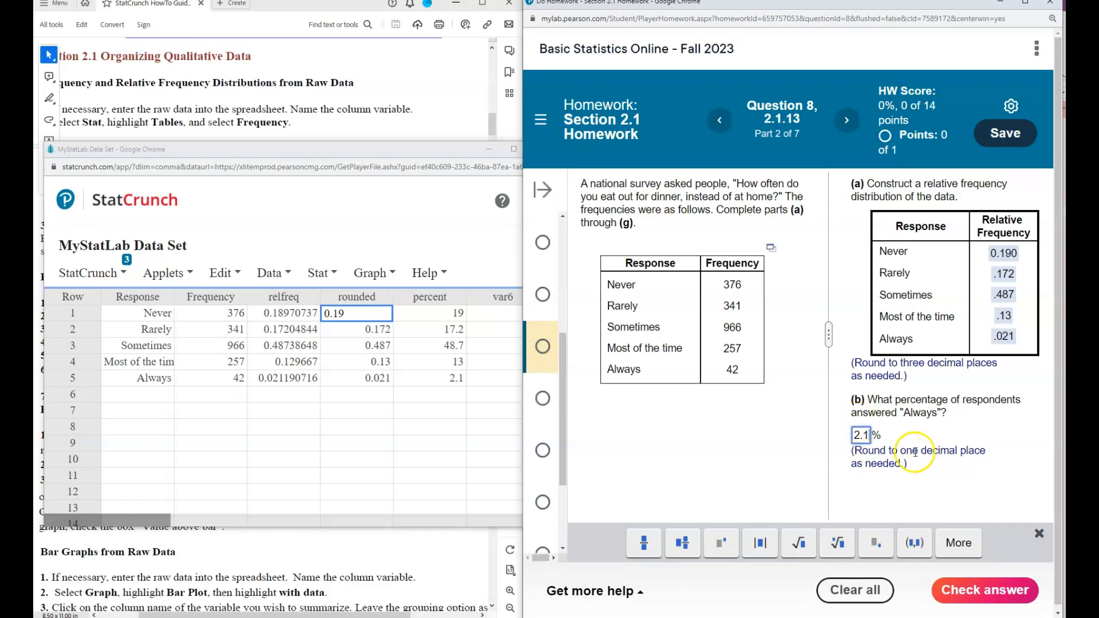
{"action": "left_click", "coordinate": [543, 444]}
{"action": "left_click", "coordinate": [974, 588]}
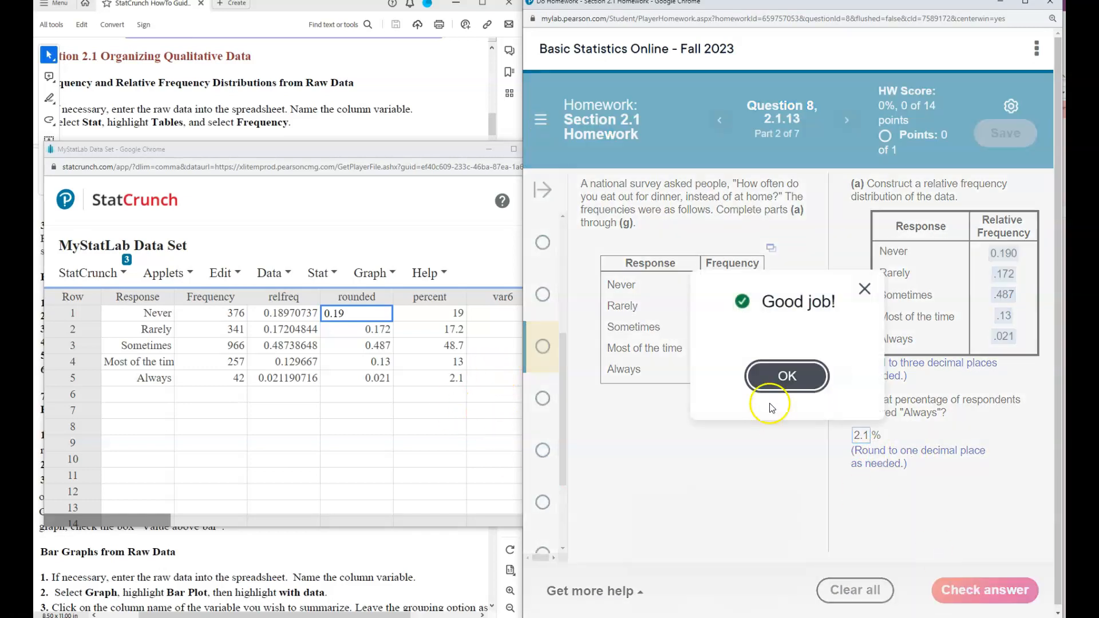
{"action": "left_click", "coordinate": [785, 376]}
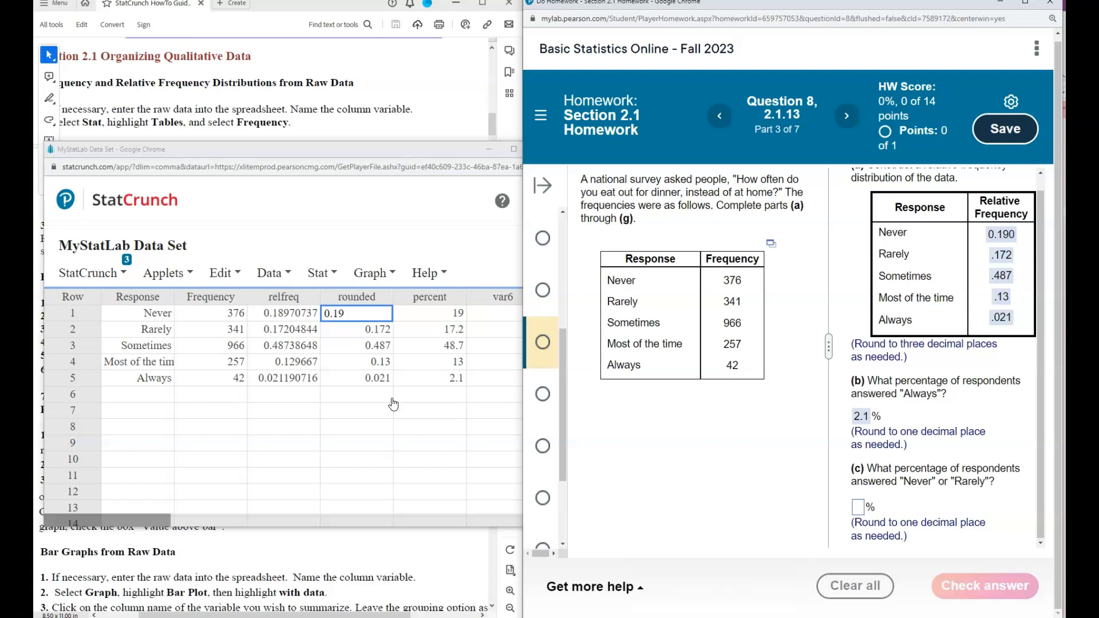
Step: Bring the StatCrunch how-to guide forward, then review the question's Tech help on summarized-data bar graphs and pie charts and close it
{"action": "left_click", "coordinate": [438, 425]}
{"action": "left_click", "coordinate": [312, 103]}
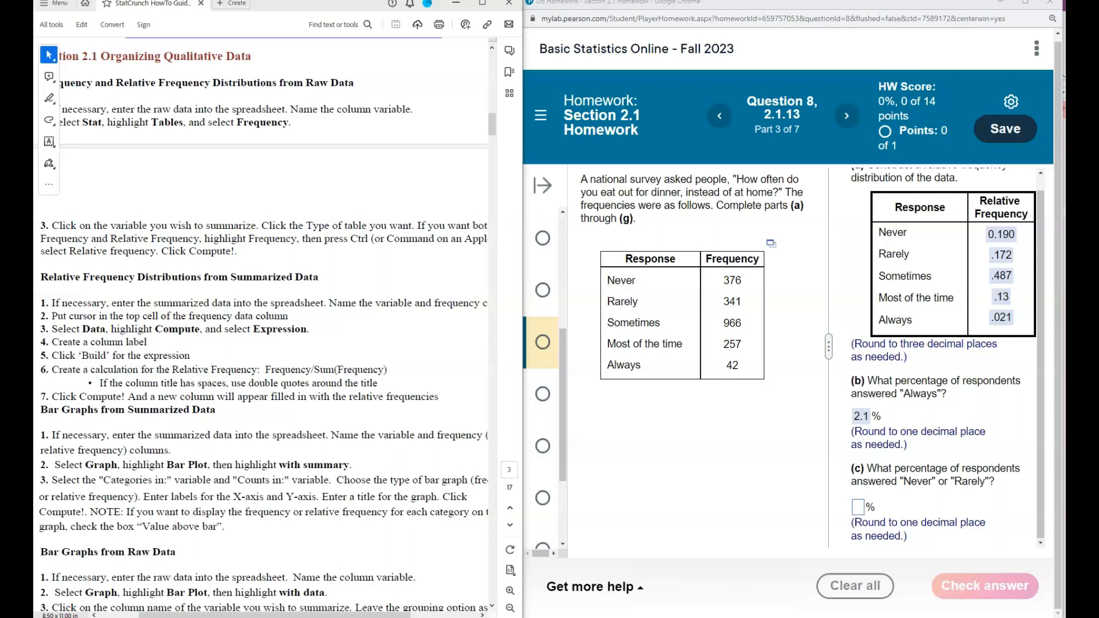
{"action": "left_click", "coordinate": [645, 421]}
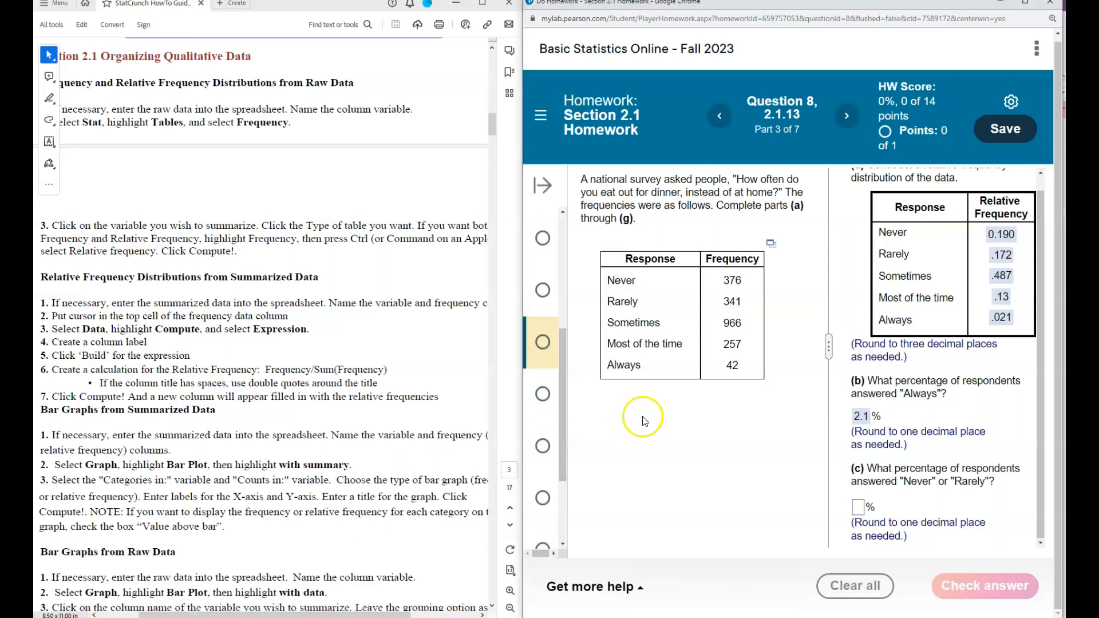
{"action": "left_click", "coordinate": [601, 593]}
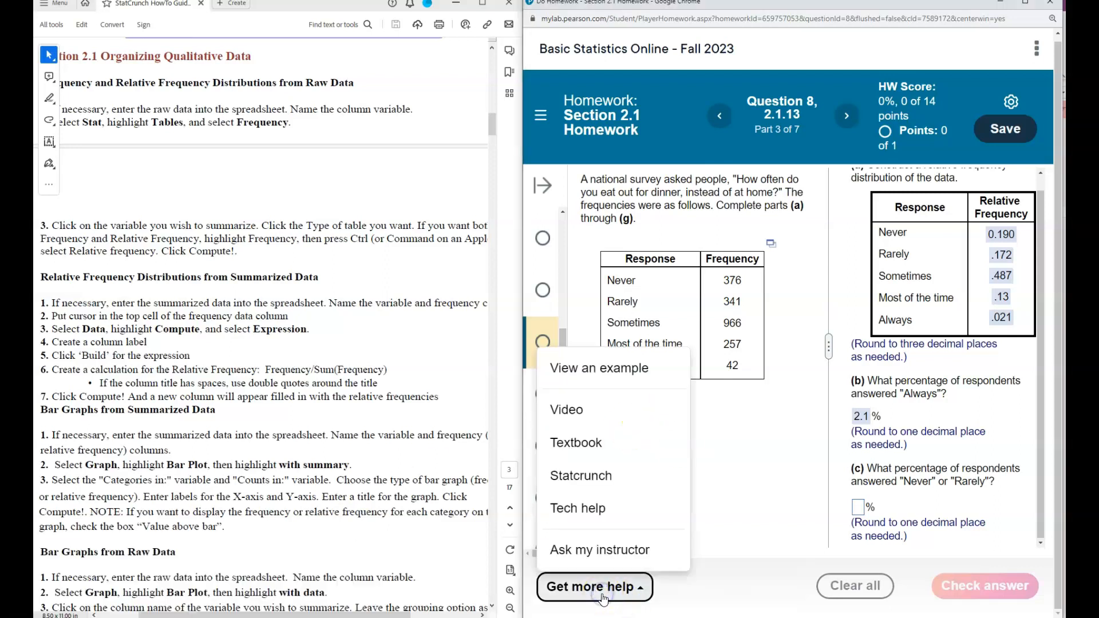
{"action": "left_click", "coordinate": [580, 507]}
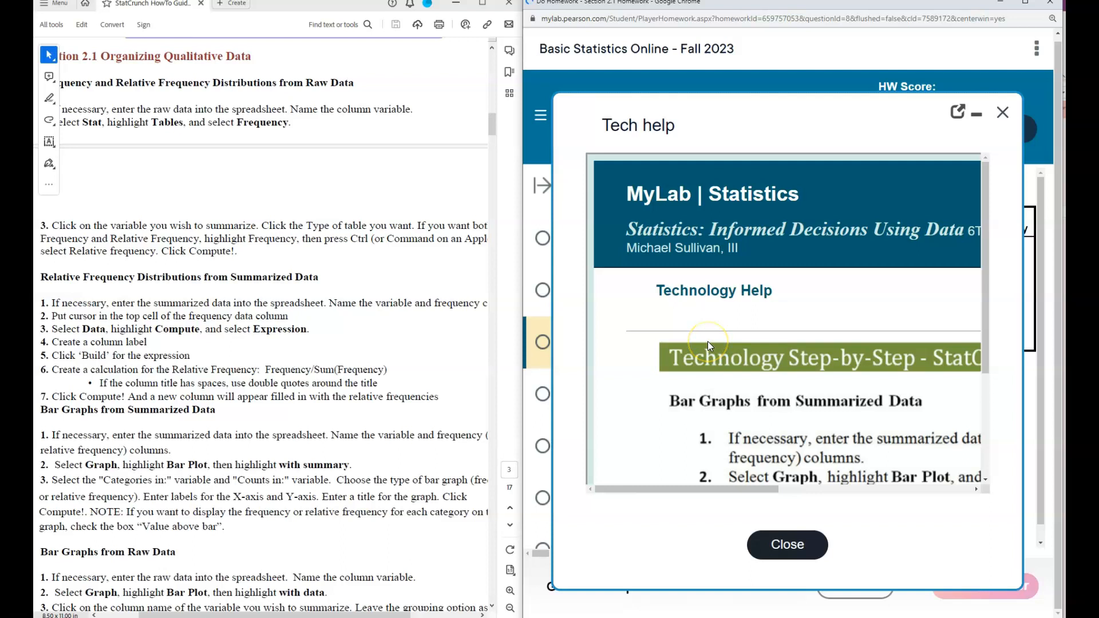
{"action": "scroll", "coordinate": [708, 343], "scroll_direction": "down", "scroll_amount": 2}
{"action": "scroll", "coordinate": [708, 346], "scroll_direction": "down", "scroll_amount": 8}
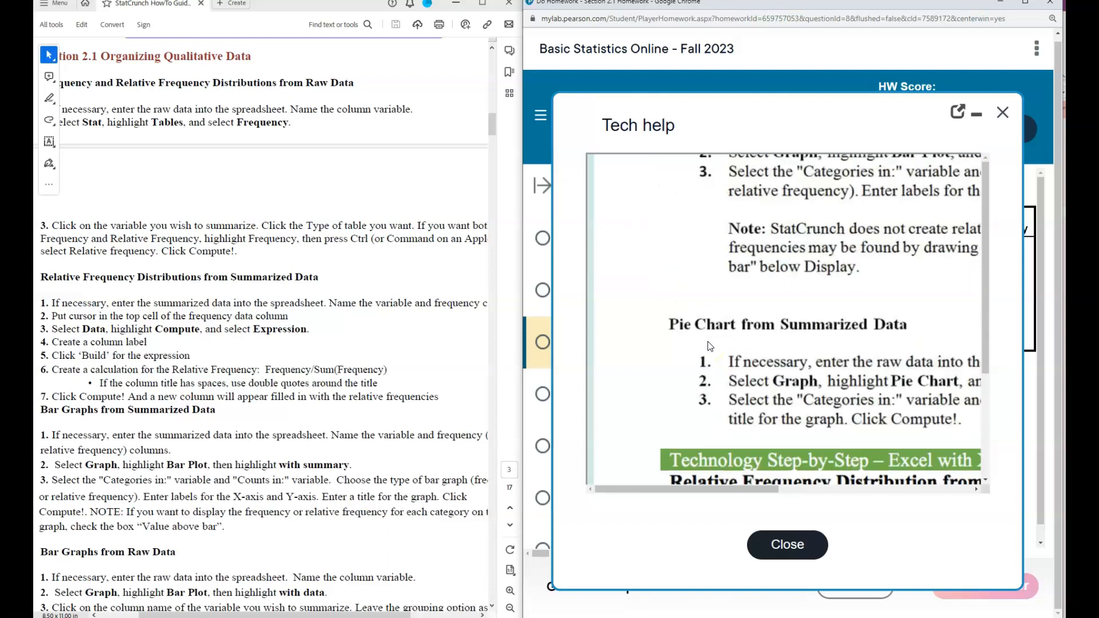
{"action": "scroll", "coordinate": [708, 343], "scroll_direction": "down", "scroll_amount": 5}
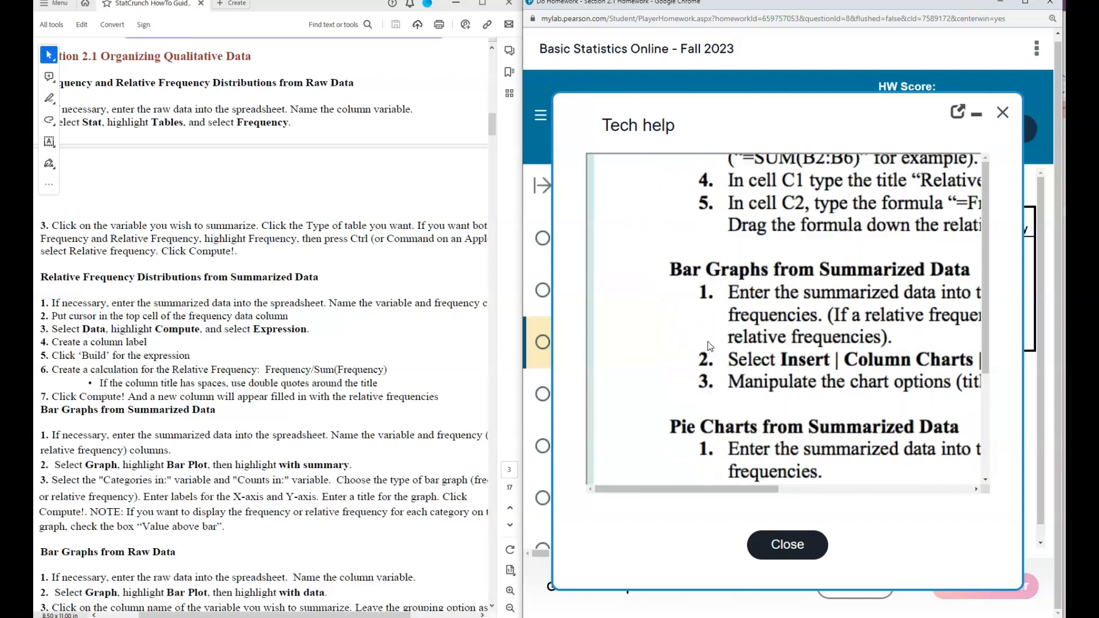
{"action": "left_click", "coordinate": [1003, 112]}
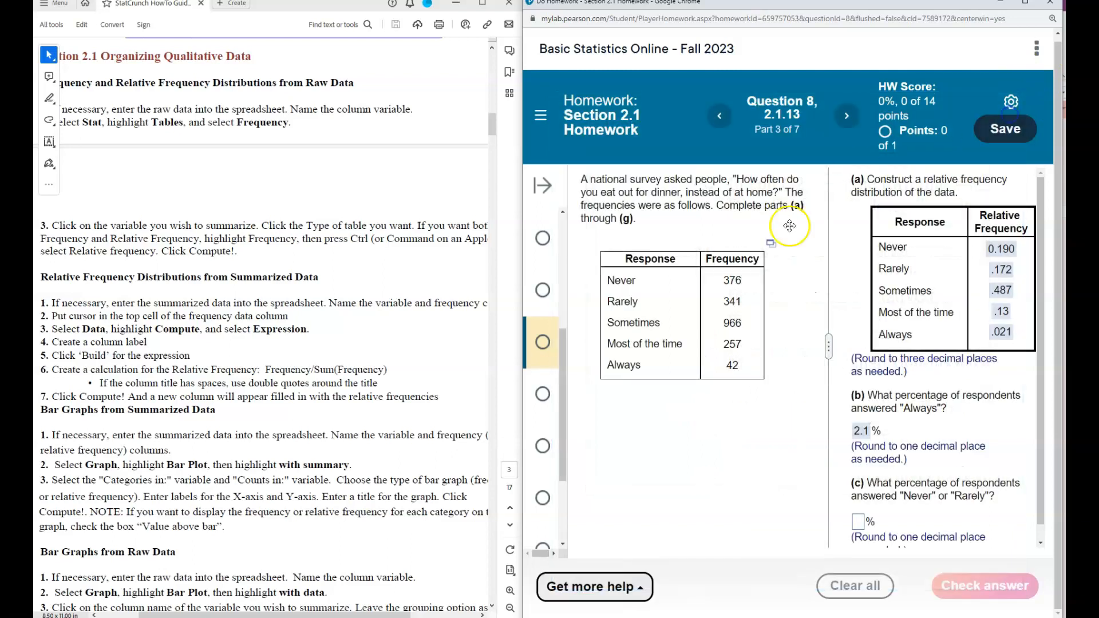